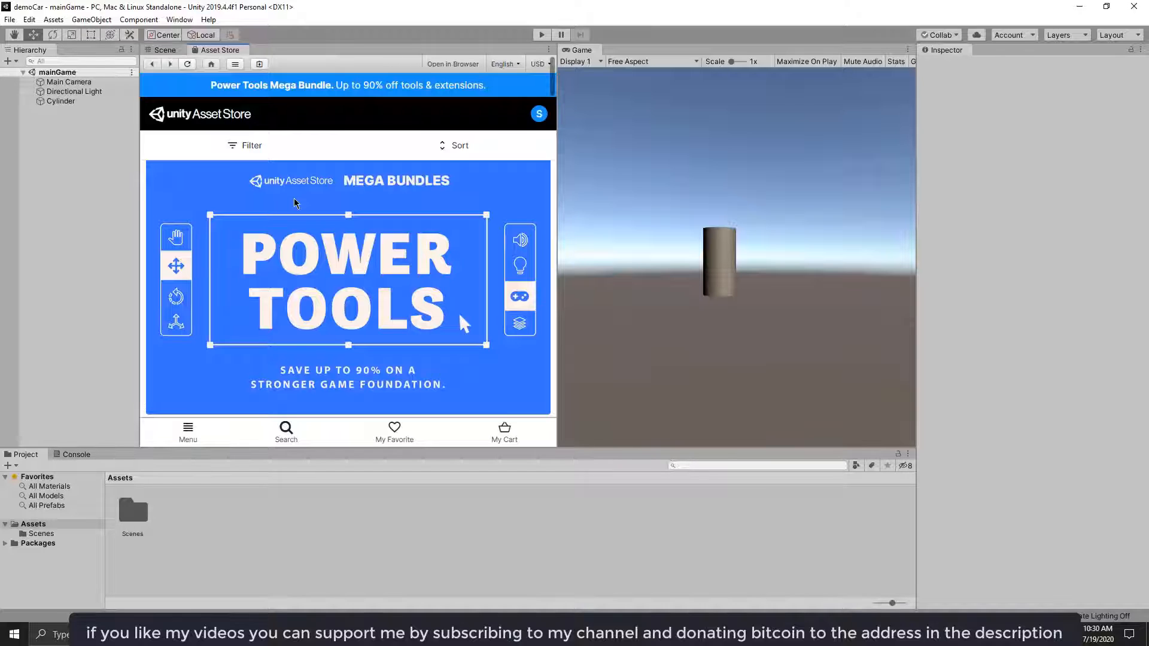
# Step: Find the free Standard Assets package using the recent "standard assets" search and download it, accepting the Terms of Service
pyautogui.click(286, 431)
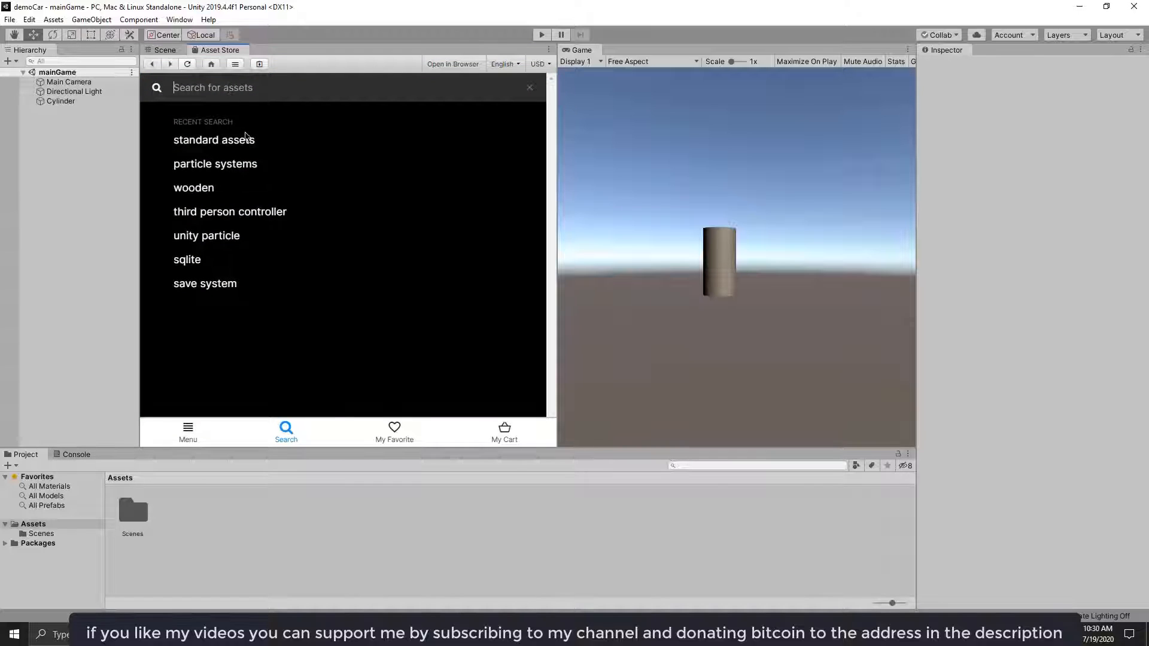
pyautogui.click(250, 143)
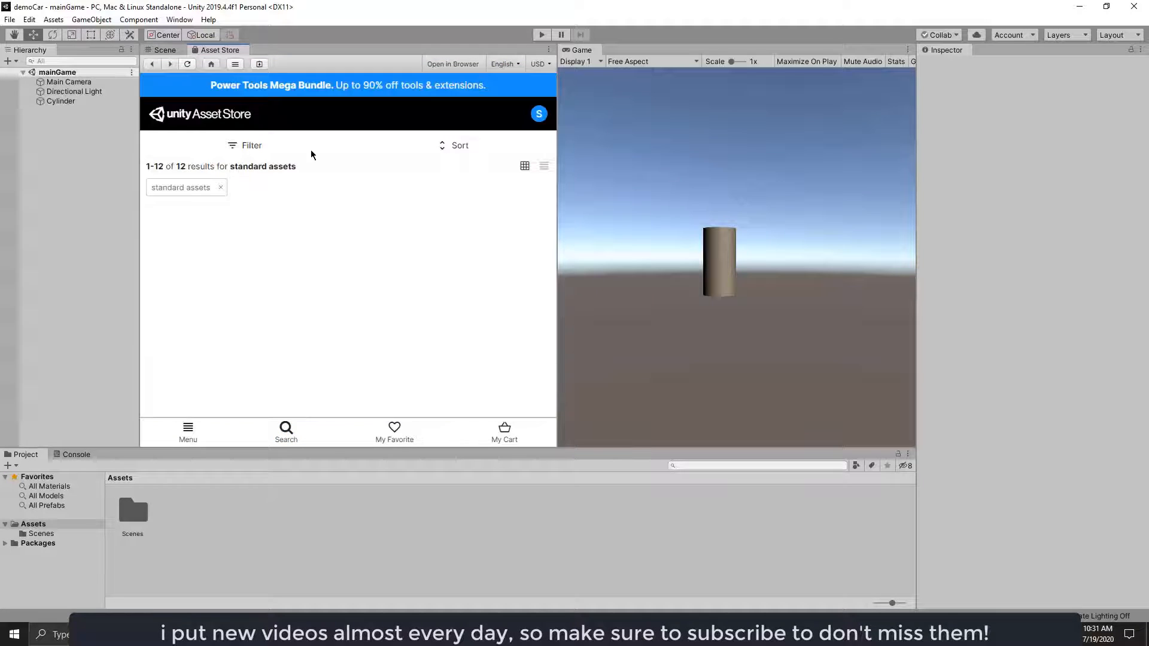
pyautogui.scroll(-5, 223, 328)
pyautogui.click(300, 307)
pyautogui.click(347, 300)
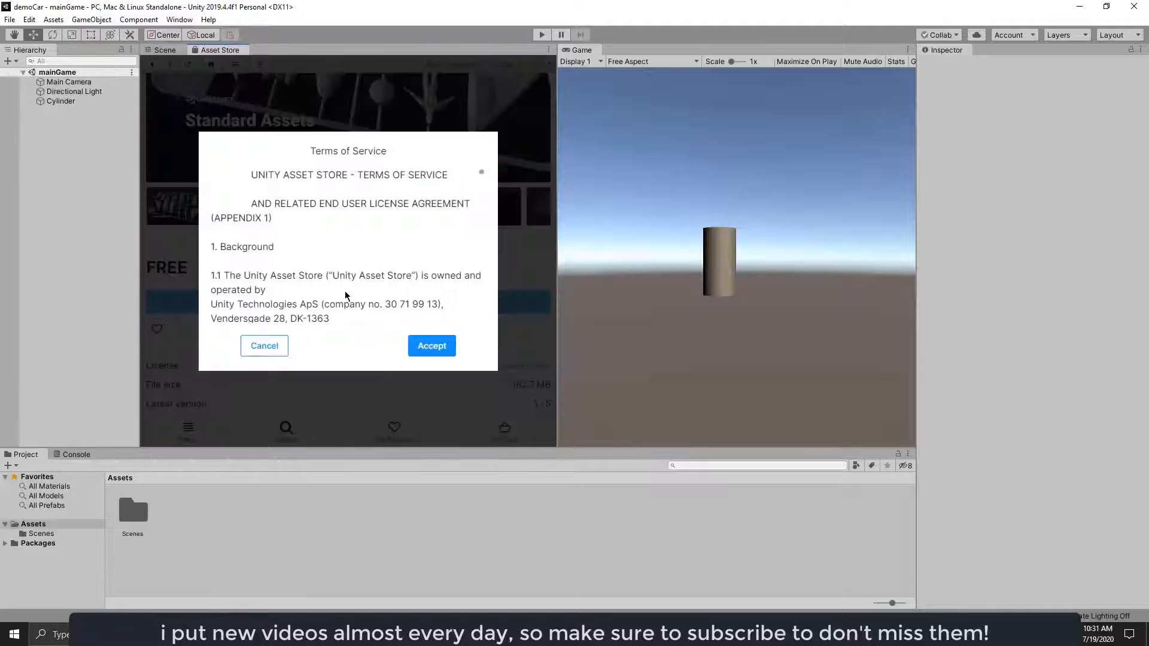
pyautogui.click(430, 341)
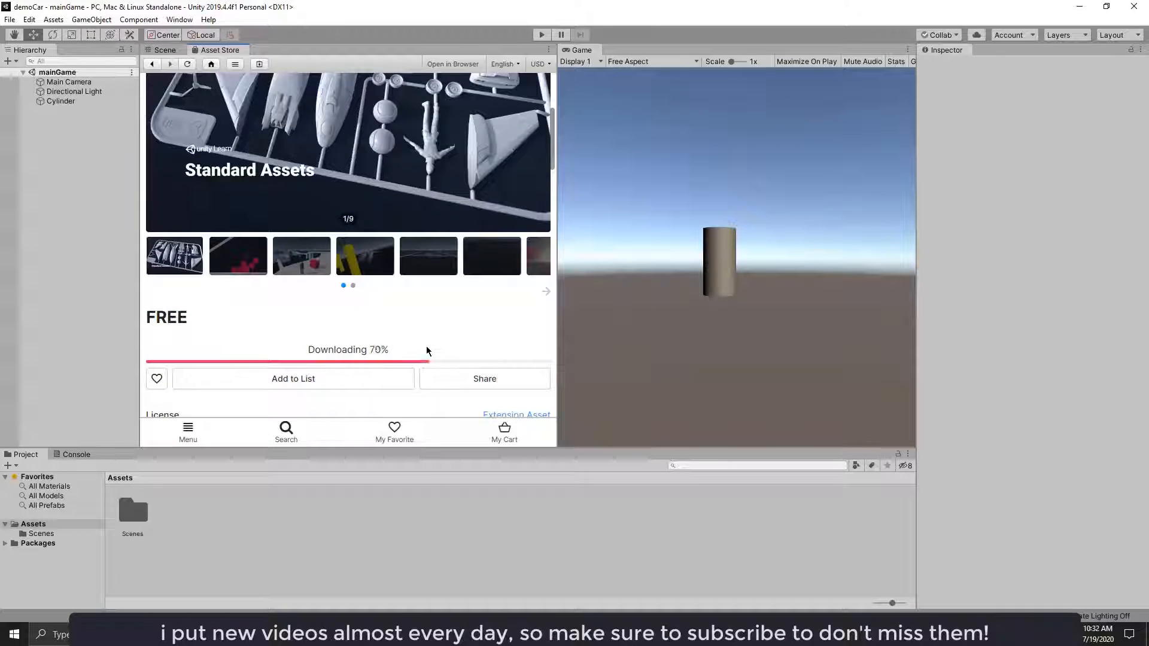
# Step: Import the downloaded Standard Assets package into the project
pyautogui.click(377, 350)
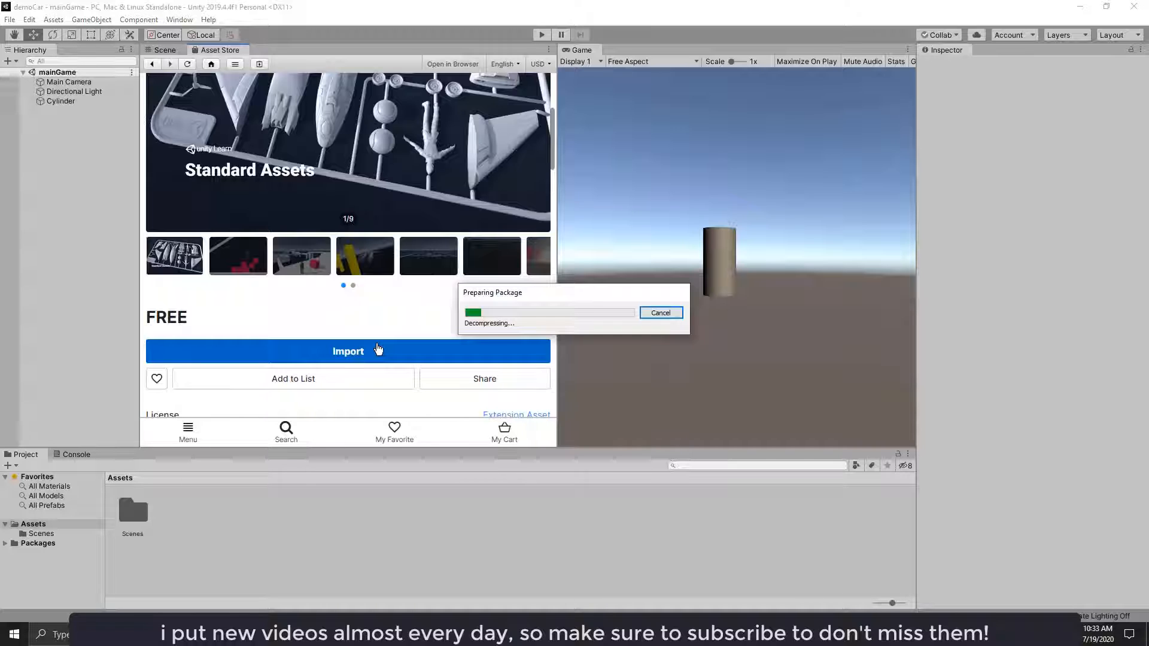
pyautogui.moveTo(208, 81); pyautogui.dragTo(207, 275)
pyautogui.click(192, 338)
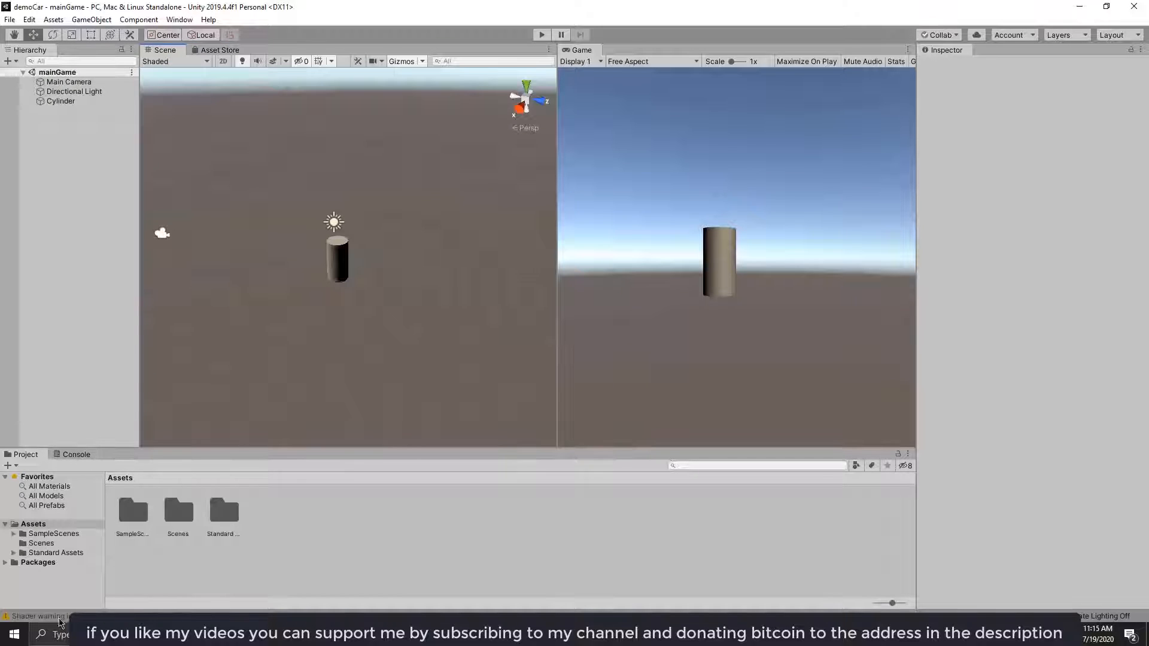
# Step: Show the details of the GUIText compile error from SimpleActivatorMenu.cs in the console
pyautogui.click(79, 456)
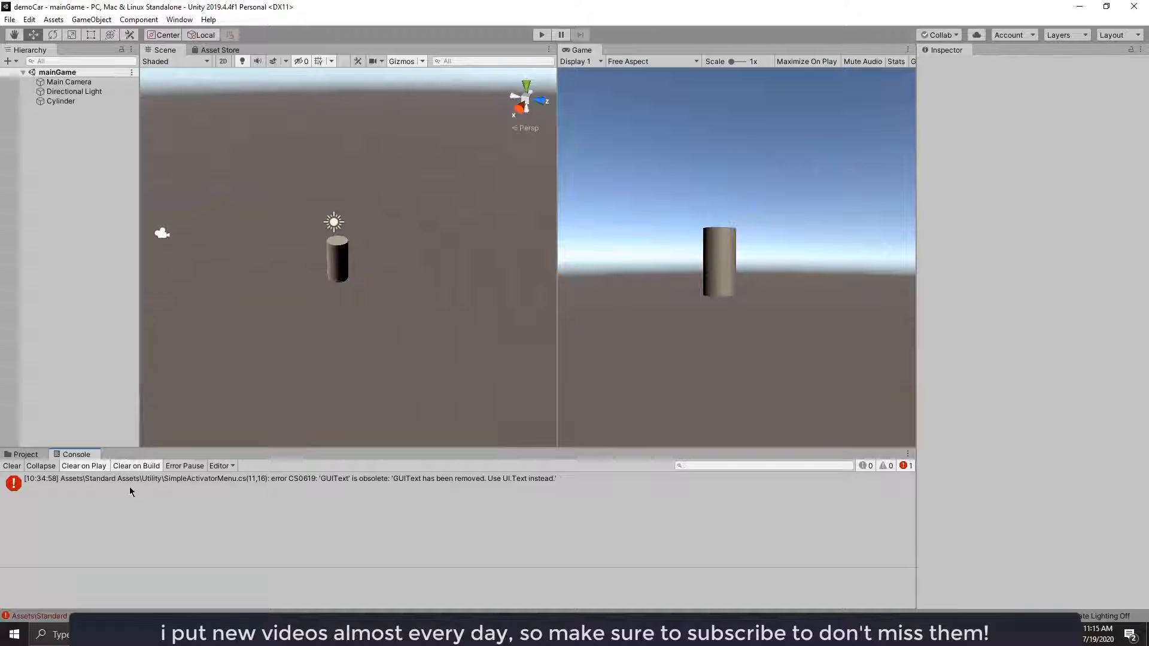
pyautogui.click(342, 484)
# Step: Set the external script editor to Visual Studio 2019 (Community) in the preferences
pyautogui.hotkey('alt', 'e')
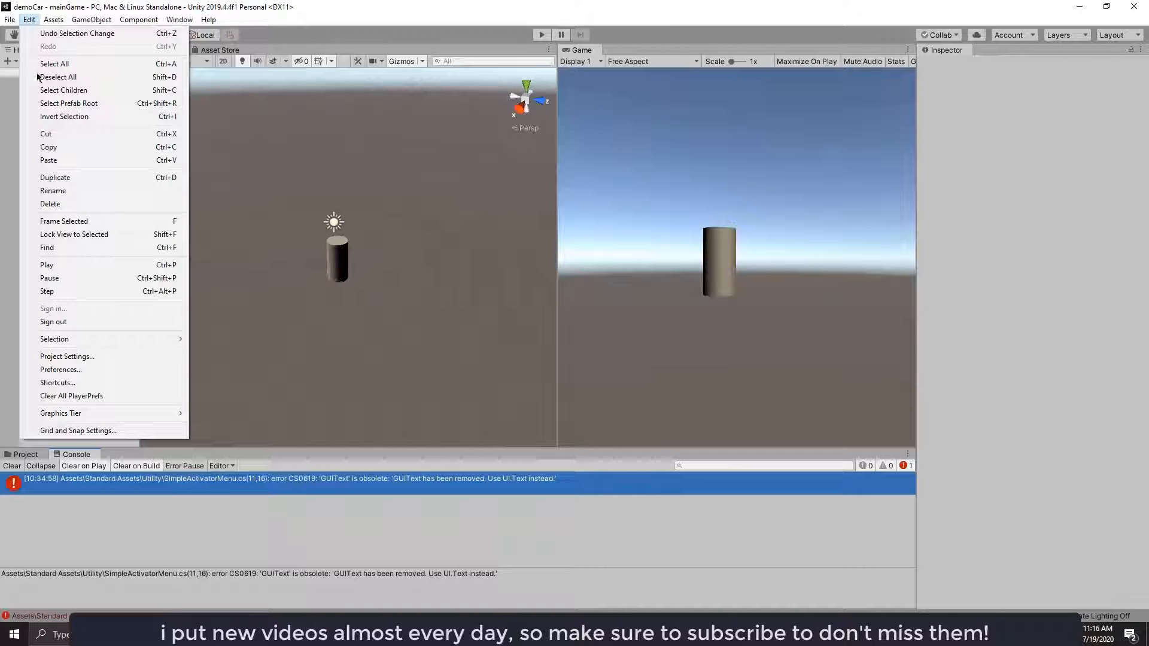
pyautogui.click(92, 372)
pyautogui.click(431, 222)
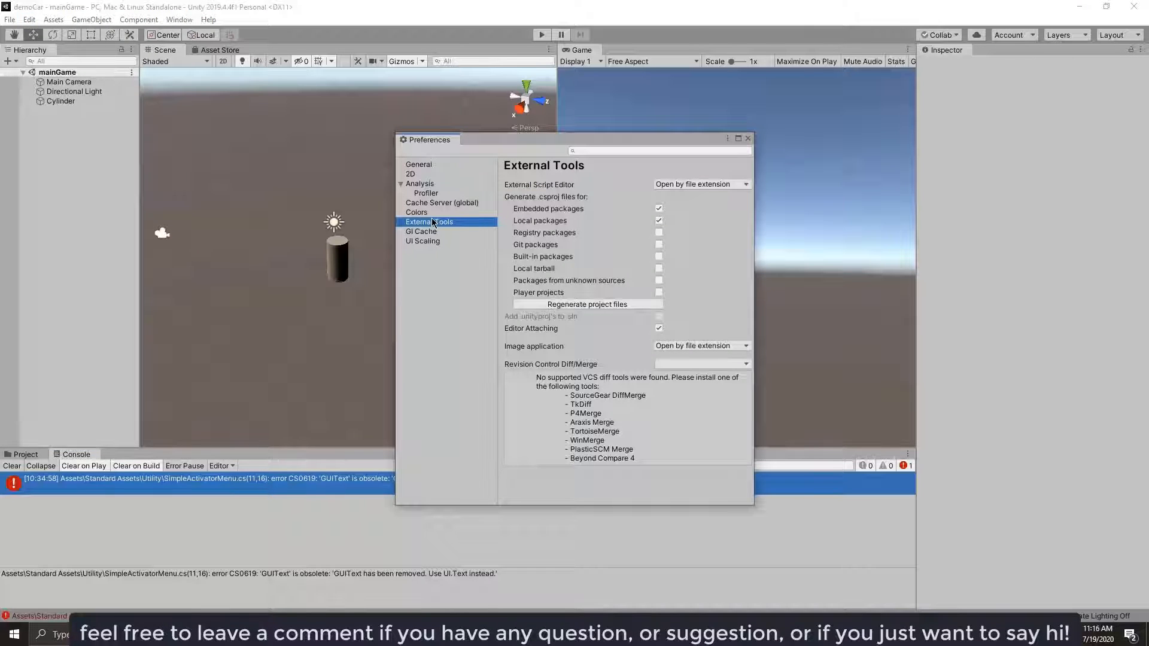
pyautogui.click(701, 184)
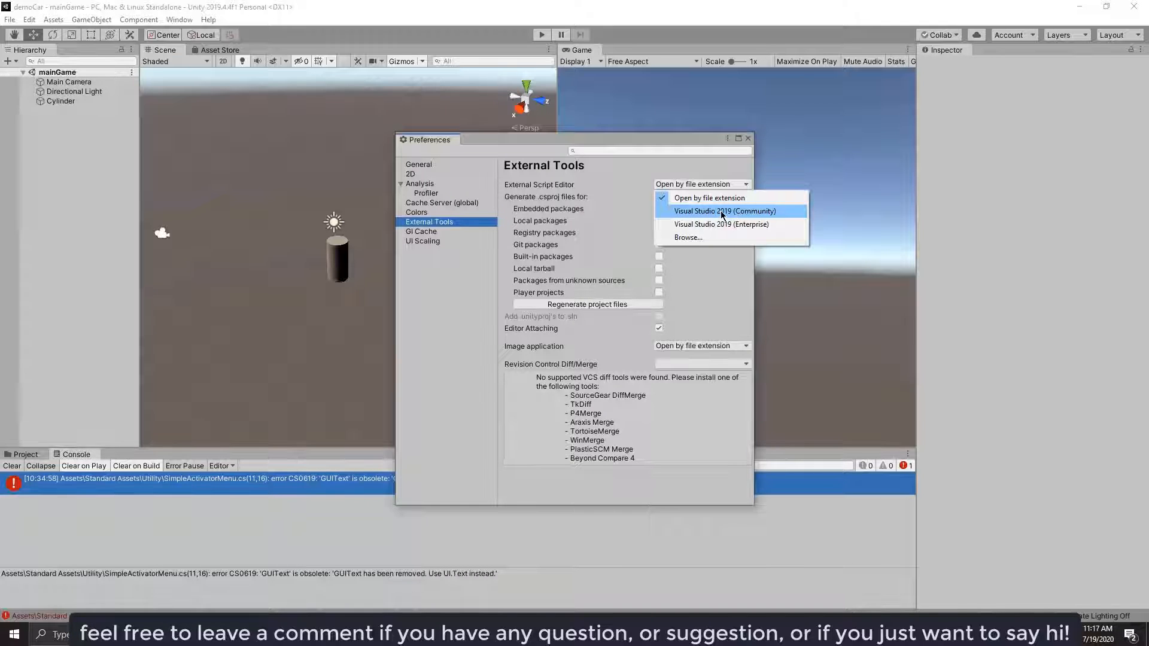
pyautogui.click(723, 212)
pyautogui.click(665, 214)
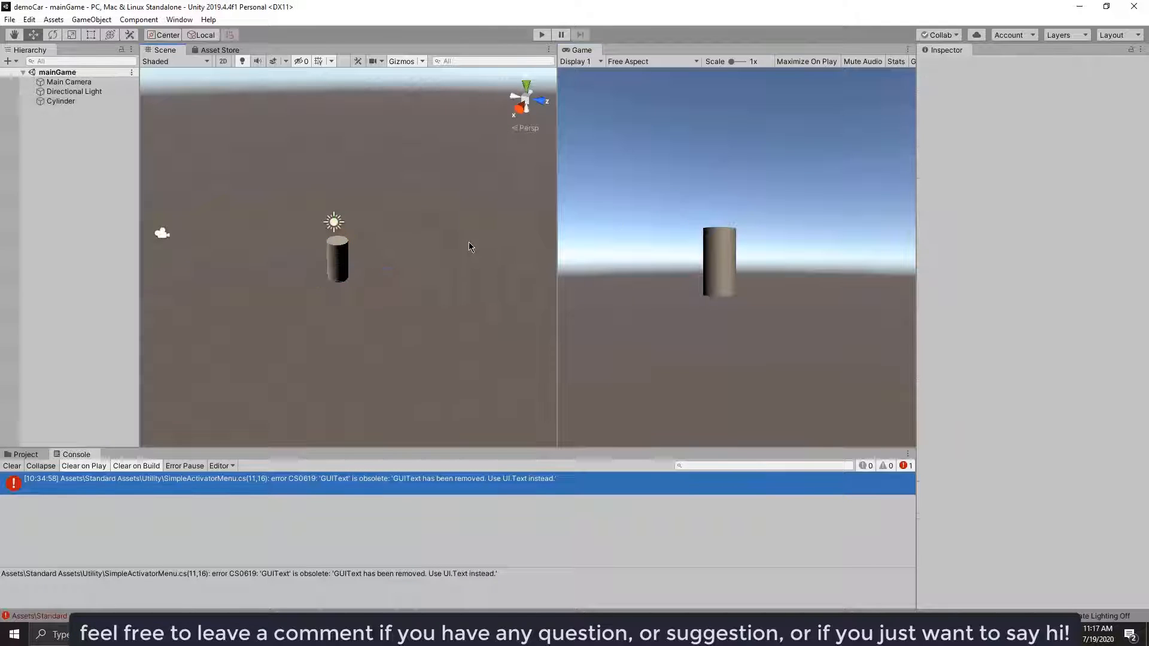
# Step: Switch to Unity Hub and review the Microsoft Visual Studio Community 2019 module offered for Unity 2019.4.4f1, without installing it
pyautogui.click(1079, 6)
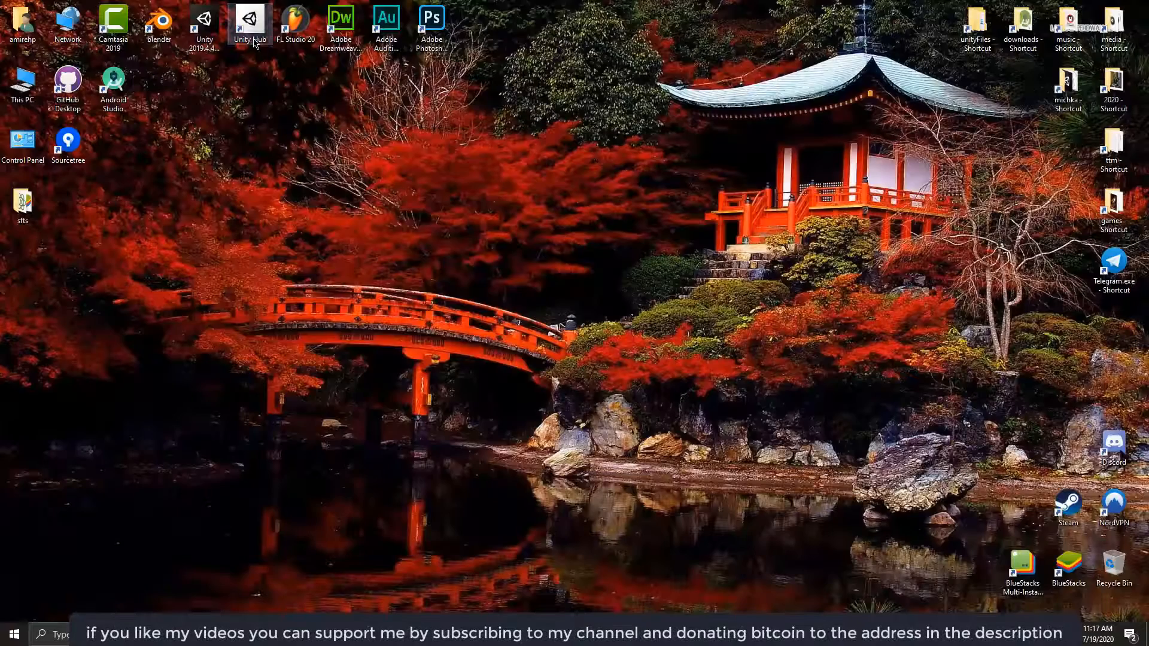
pyautogui.doubleClick(253, 45)
pyautogui.click(329, 303)
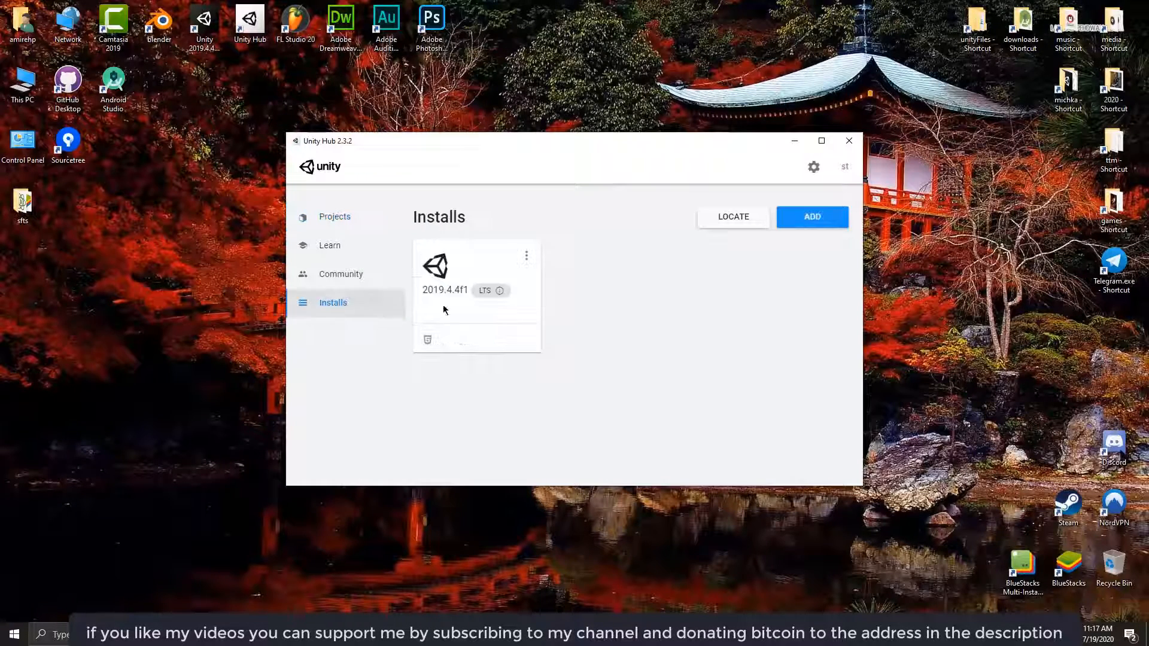
pyautogui.click(527, 259)
pyautogui.click(474, 266)
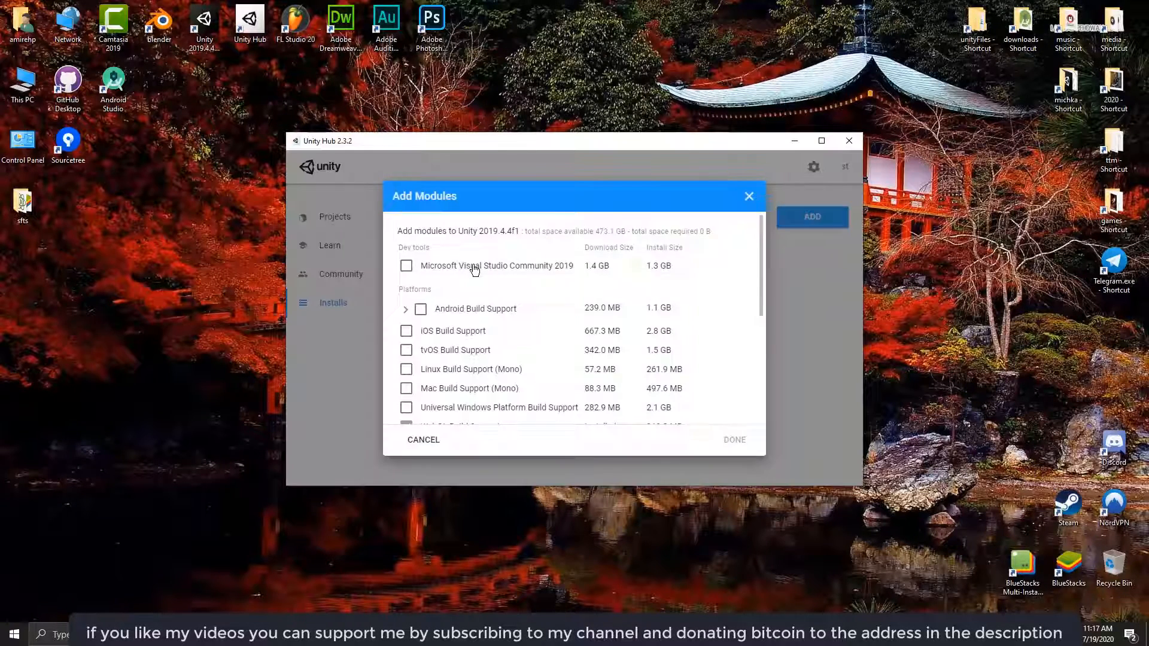
pyautogui.click(406, 266)
pyautogui.click(406, 266)
pyautogui.click(412, 438)
pyautogui.click(786, 143)
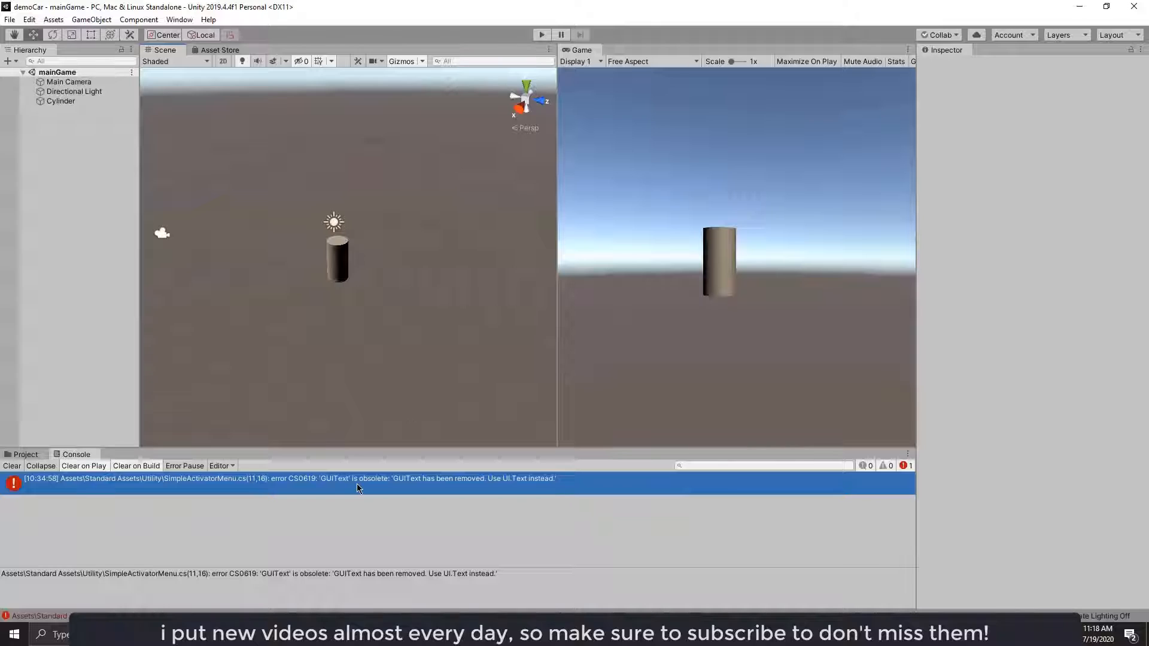
# Step: Open the SimpleActivatorMenu.cs script from the console error and change the camSwitchButton type from GUIText to Text
pyautogui.doubleClick(356, 484)
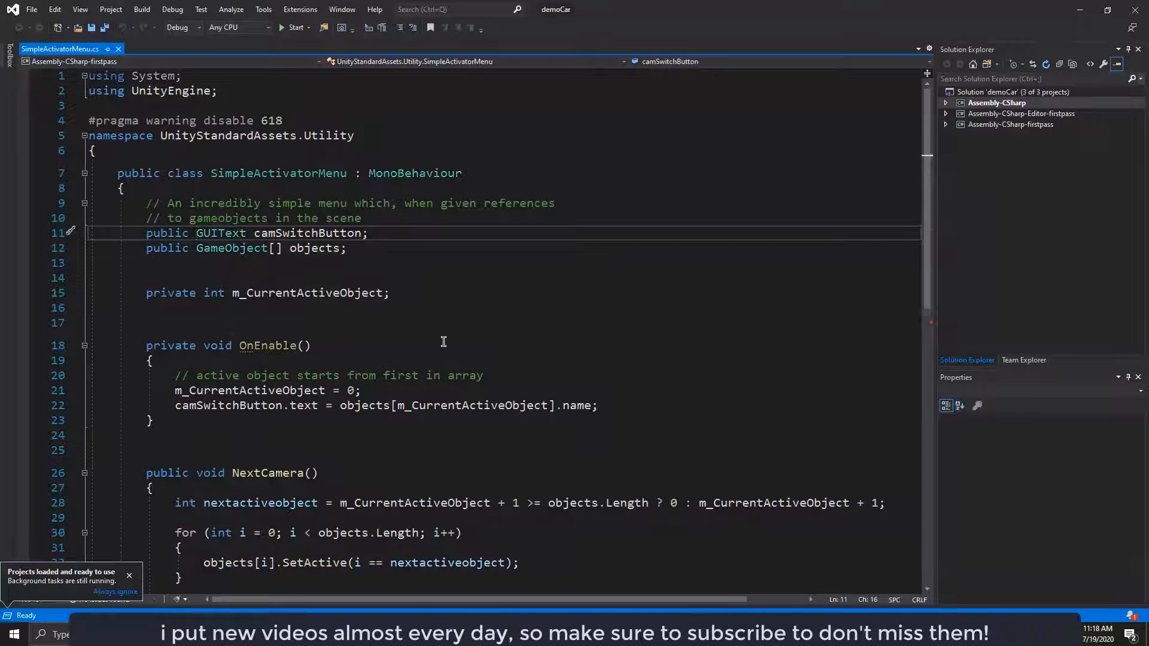
pyautogui.moveTo(246, 233); pyautogui.dragTo(197, 233)
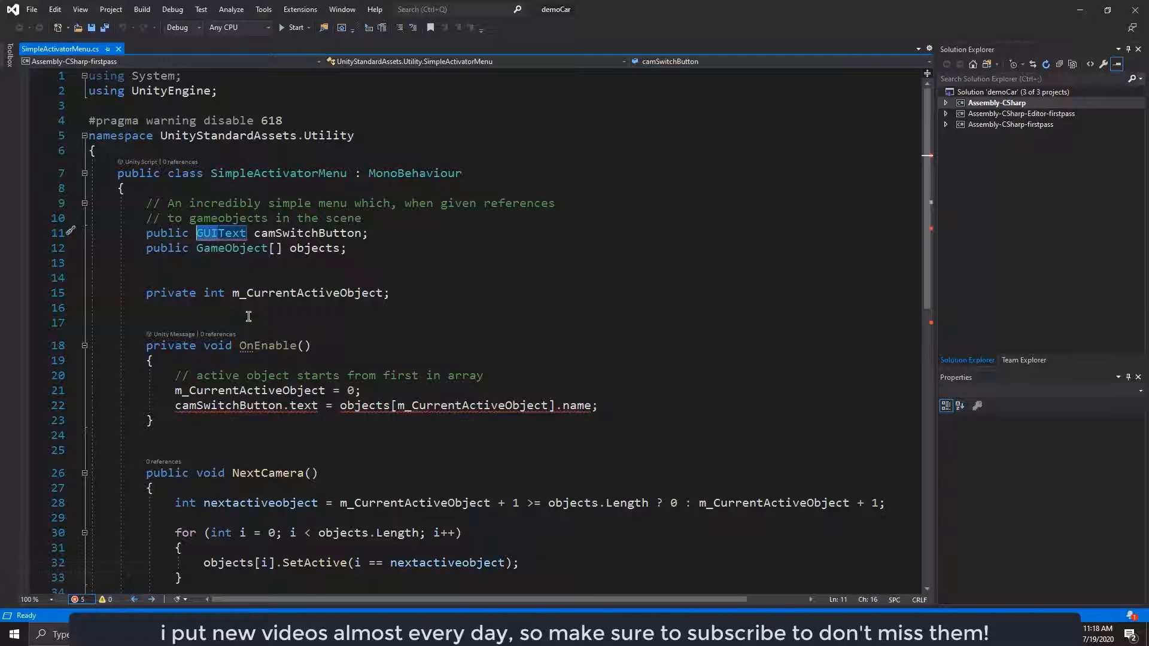
pyautogui.write('Text')
# Step: Add the line "using UnityEngine.UI;" below "using UnityEngine;" and save the script
pyautogui.click(237, 92)
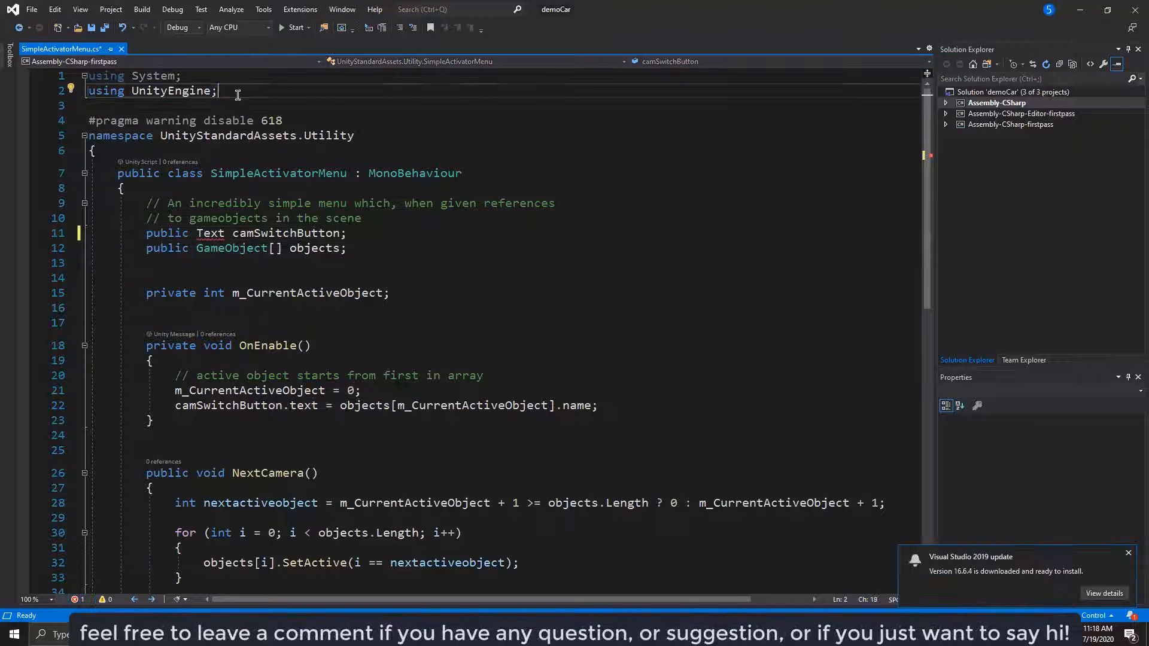
pyautogui.hotkey('ctrl', 'c')
pyautogui.hotkey('ctrl', 'v')
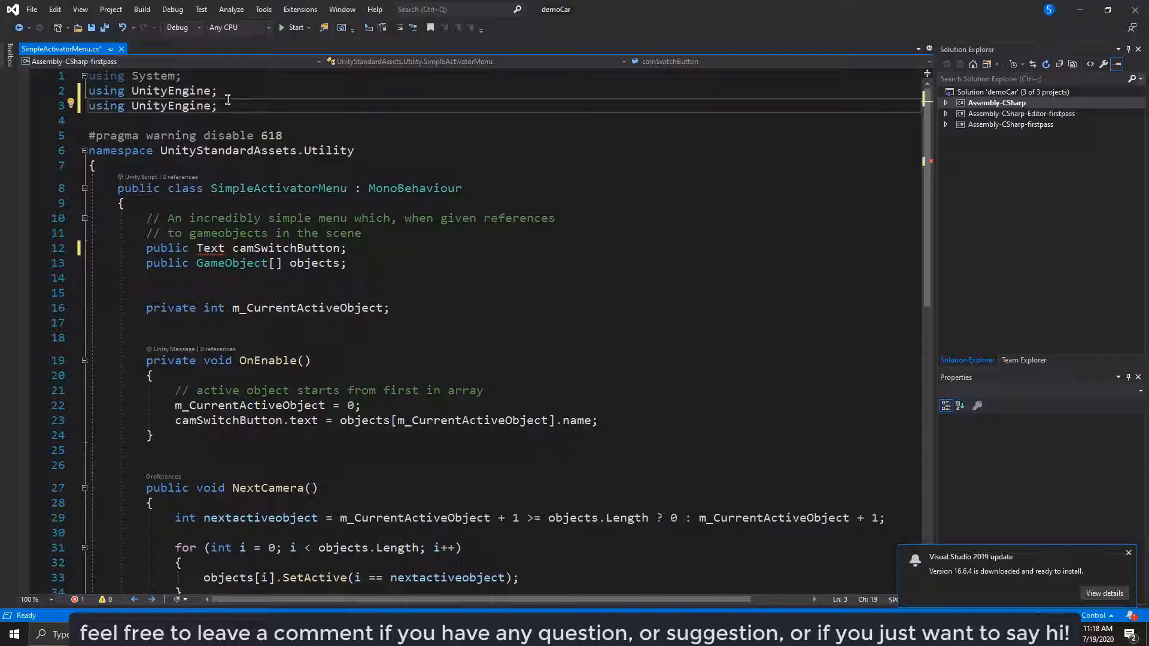
pyautogui.write('.')
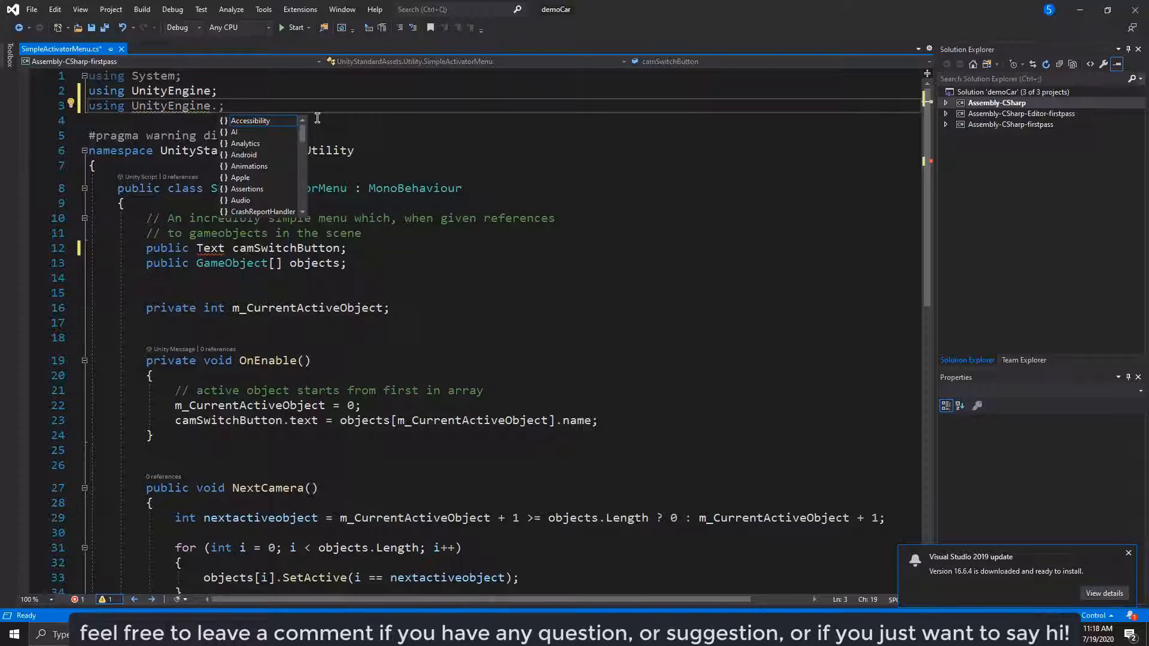
pyautogui.write('UI')
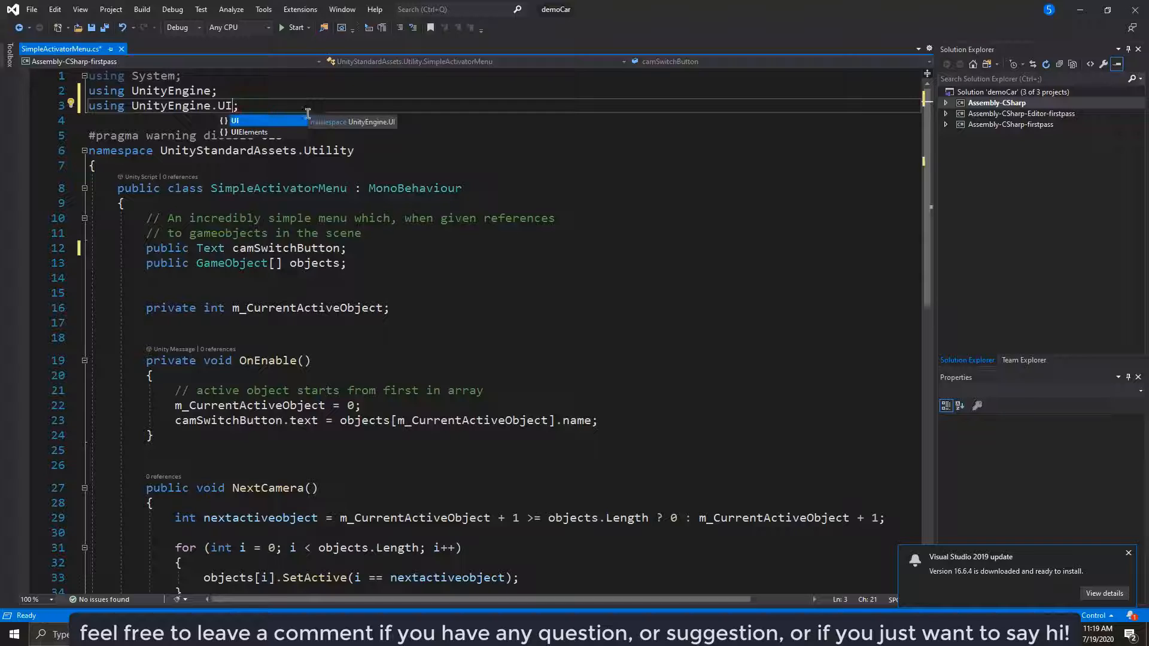
pyautogui.click(296, 103)
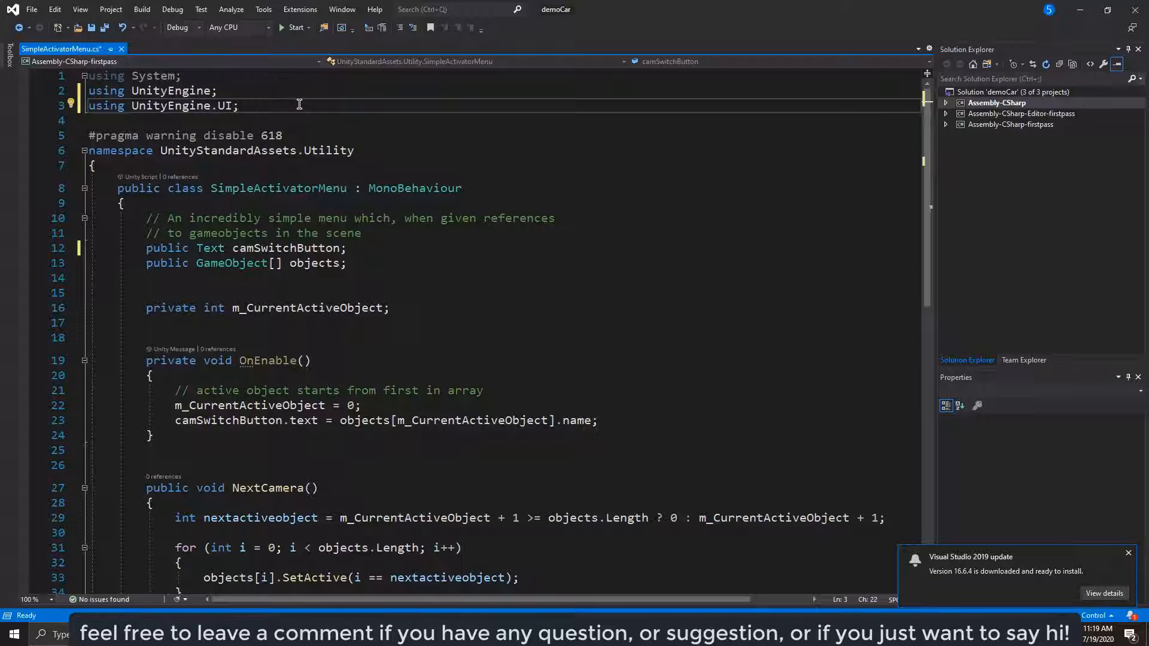
pyautogui.hotkey('ctrl', 's')
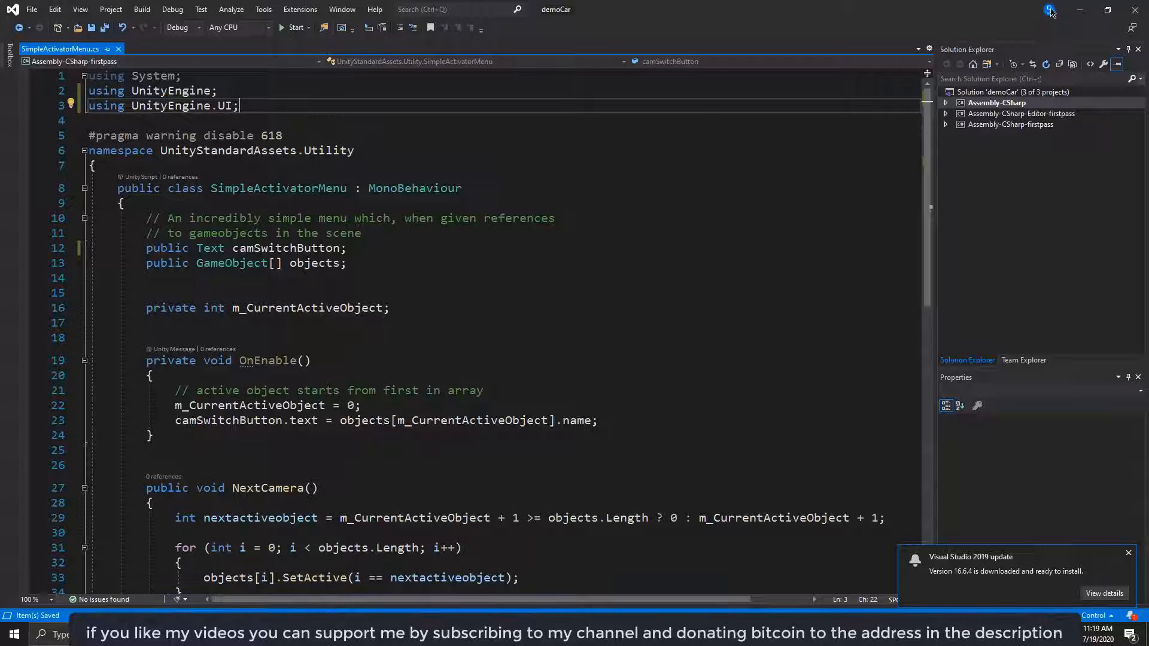
# Step: Return to Unity and clear all warnings and errors from the console
pyautogui.click(1080, 10)
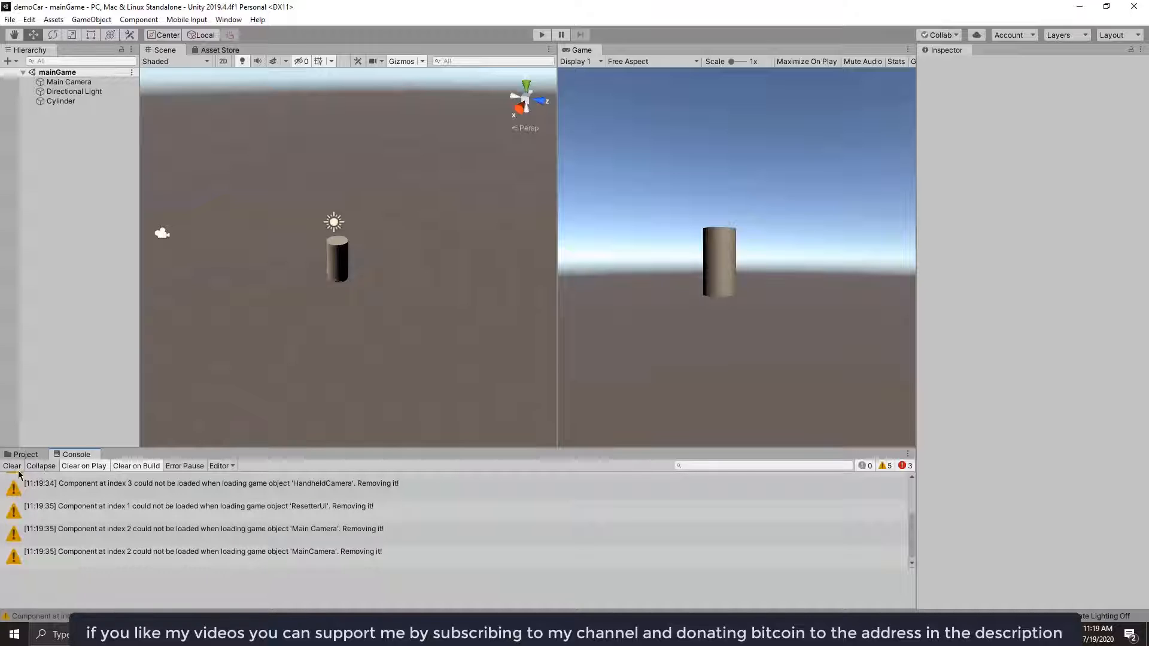
pyautogui.click(12, 466)
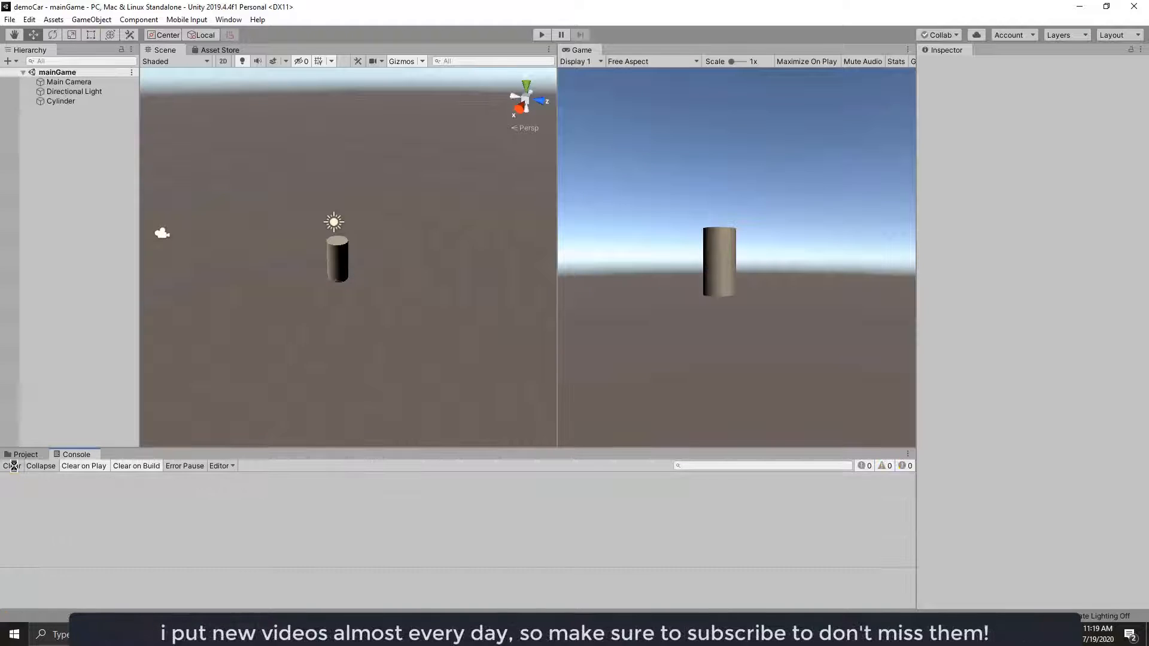
# Step: Show the project's root Assets folder with the Standard Assets tree collapsed and look over the SampleScenes and Standard Assets folders
pyautogui.click(25, 454)
pyautogui.click(33, 476)
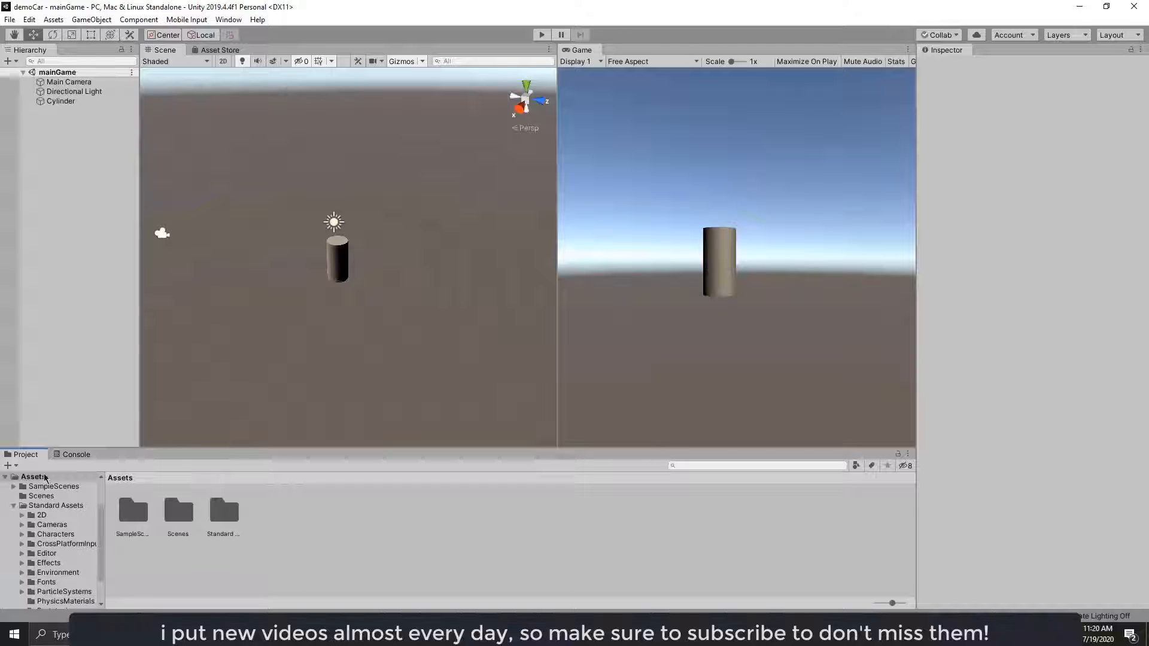
pyautogui.click(15, 505)
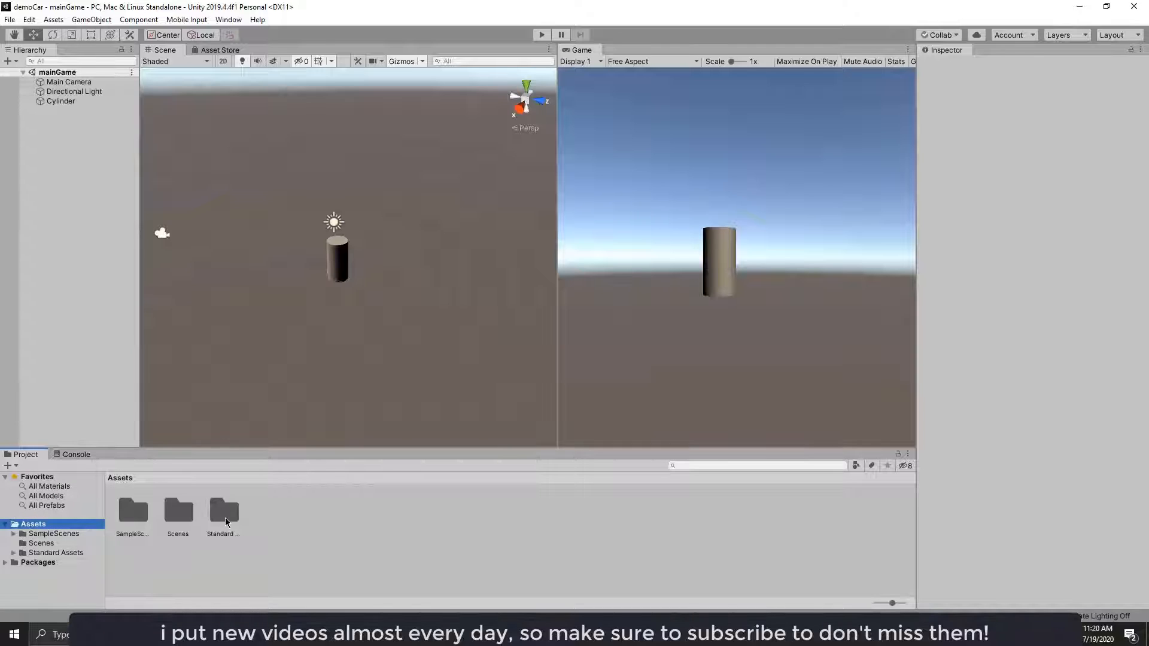
pyautogui.click(133, 514)
pyautogui.click(224, 511)
pyautogui.click(419, 538)
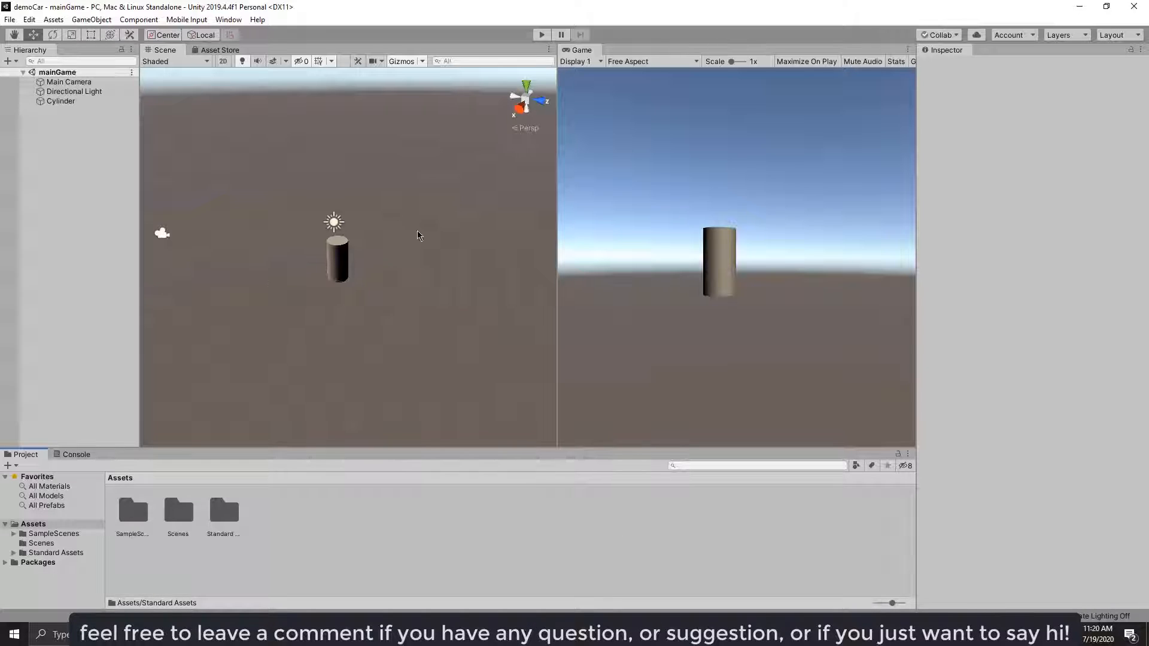
# Step: Delete the Cylinder object from the mainGame scene
pyautogui.click(337, 259)
pyautogui.rightClick(63, 101)
pyautogui.click(81, 162)
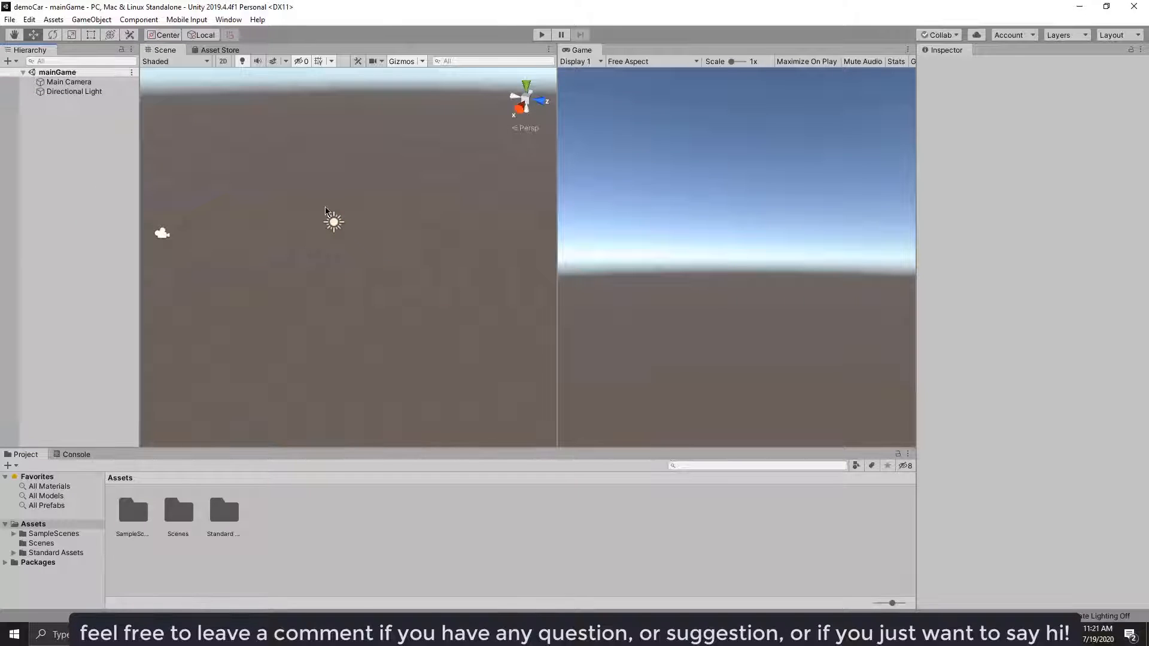
# Step: Add a Terrain 3D object to the mainGame scene and frame it in the scene view
pyautogui.rightClick(62, 171)
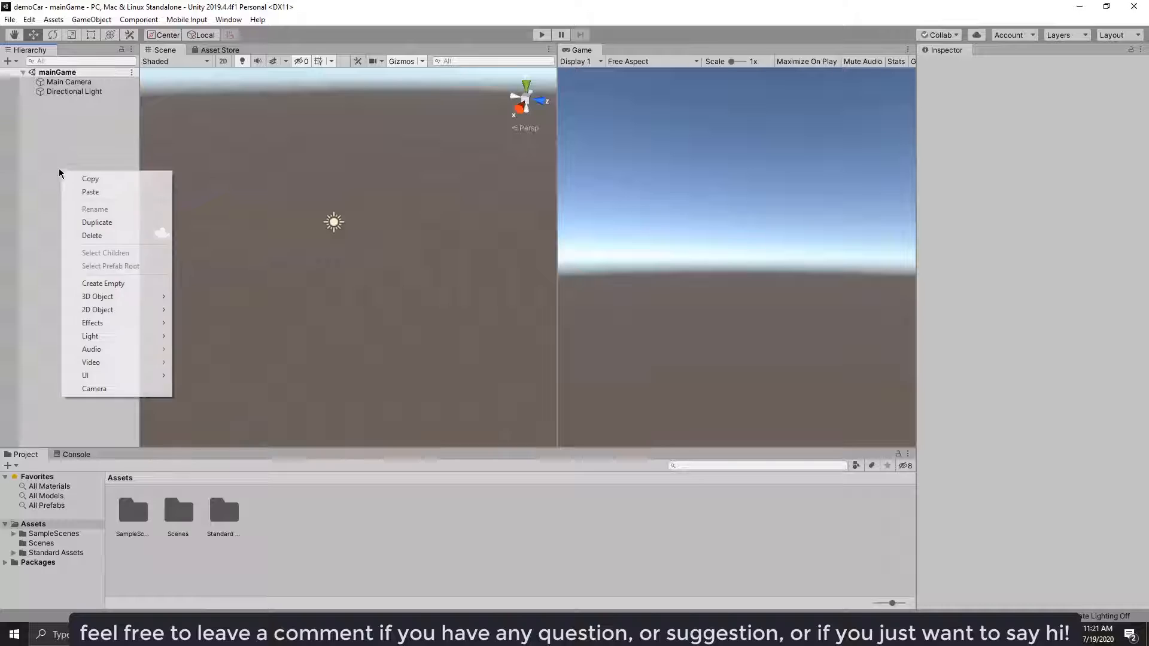
pyautogui.moveTo(120, 296)
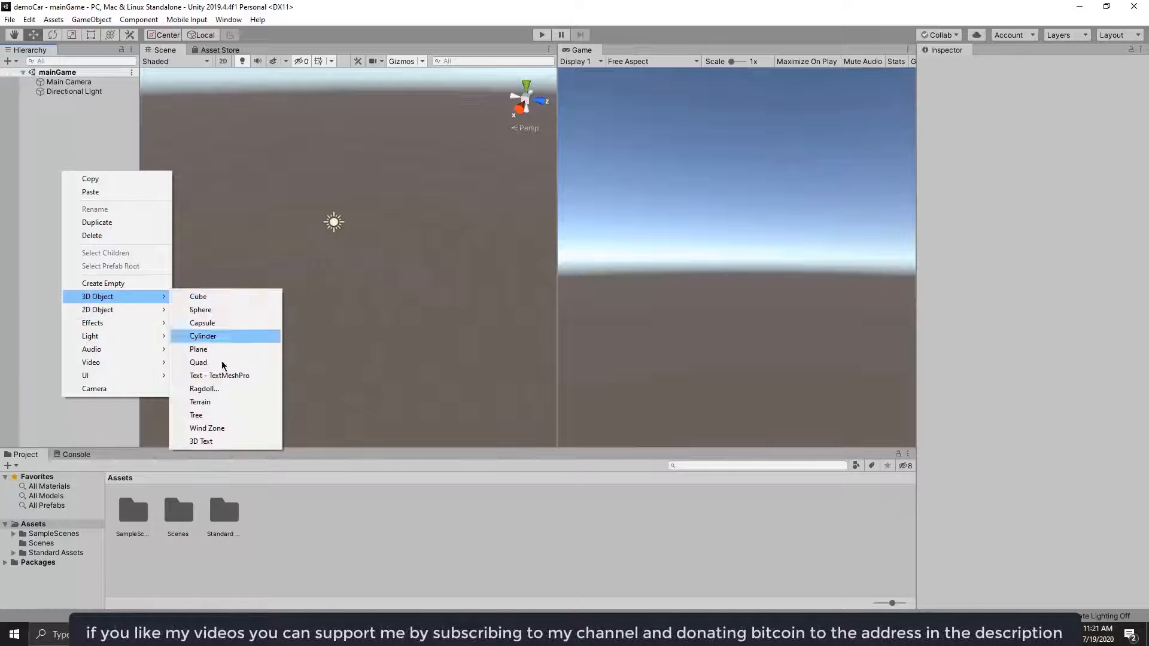
pyautogui.click(210, 402)
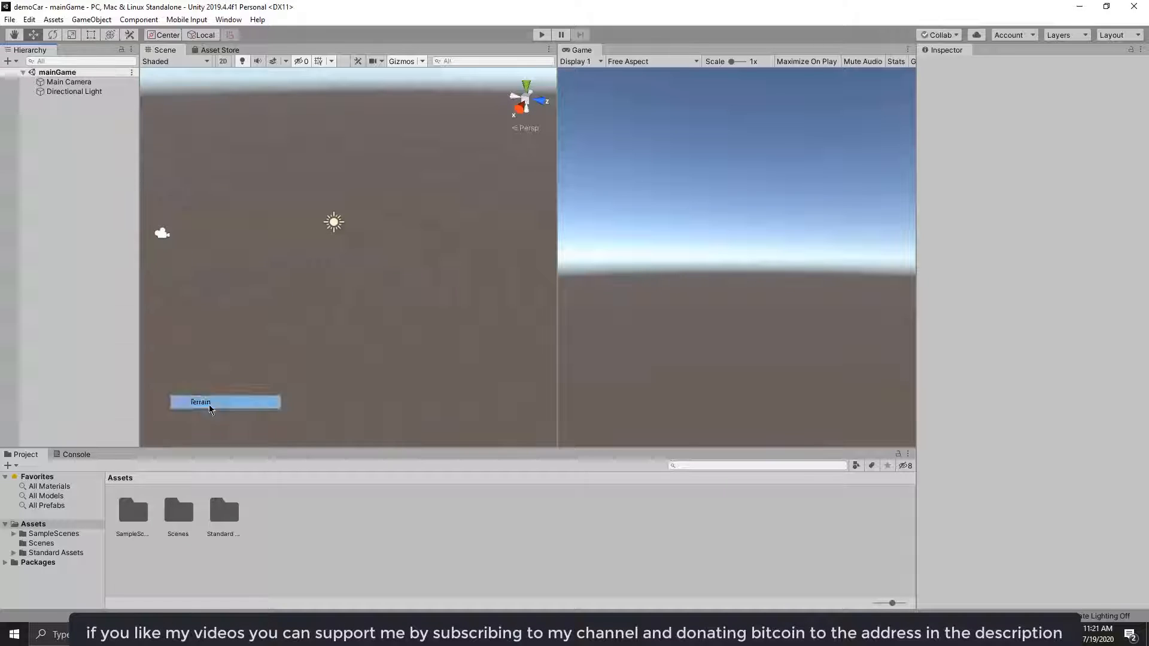
pyautogui.doubleClick(59, 101)
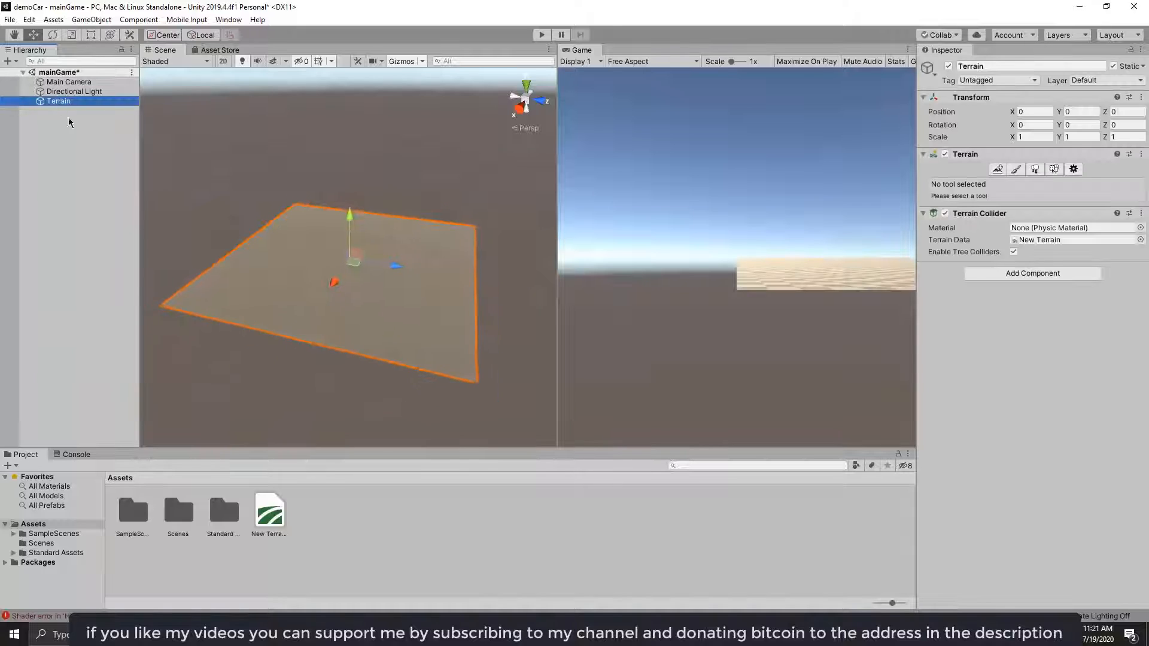
pyautogui.keyDown('alt'); pyautogui.moveTo(244, 236); pyautogui.dragTo(265, 271); pyautogui.keyUp('alt')
# Step: Clear the shader error from the console
pyautogui.click(76, 454)
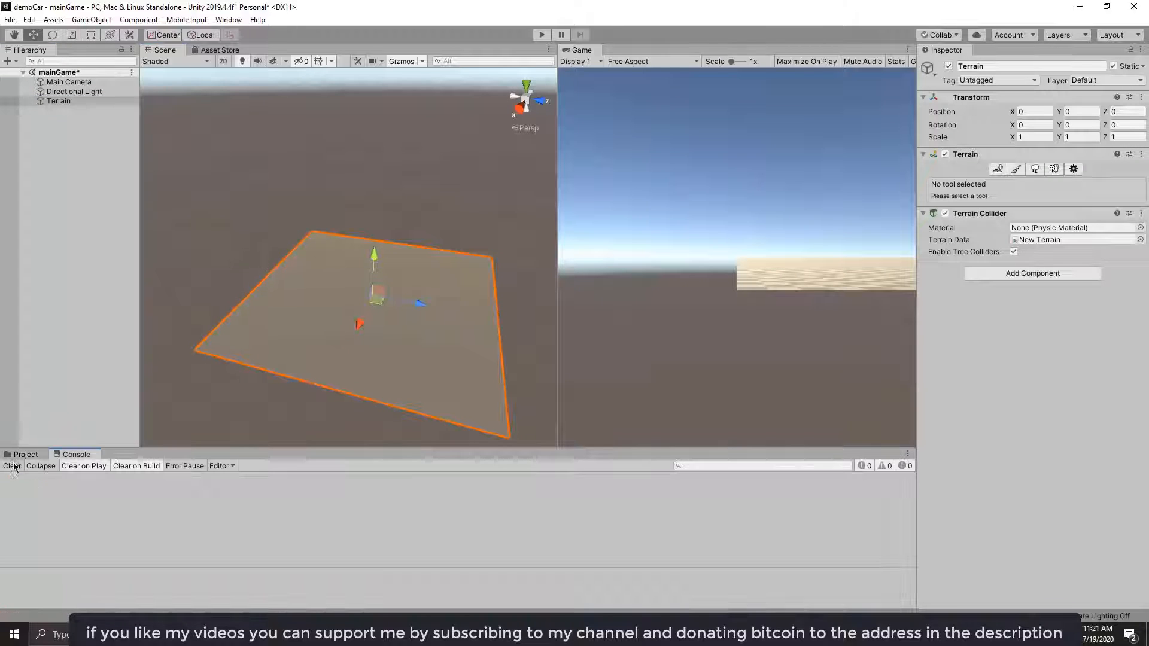
pyautogui.click(111, 276)
# Step: Move the terrain so it extends around the Main Camera, with its position set to X -500 and Z -200
pyautogui.keyDown('alt'); pyautogui.moveTo(311, 383); pyautogui.dragTo(319, 304); pyautogui.keyUp('alt')
pyautogui.click(320, 304)
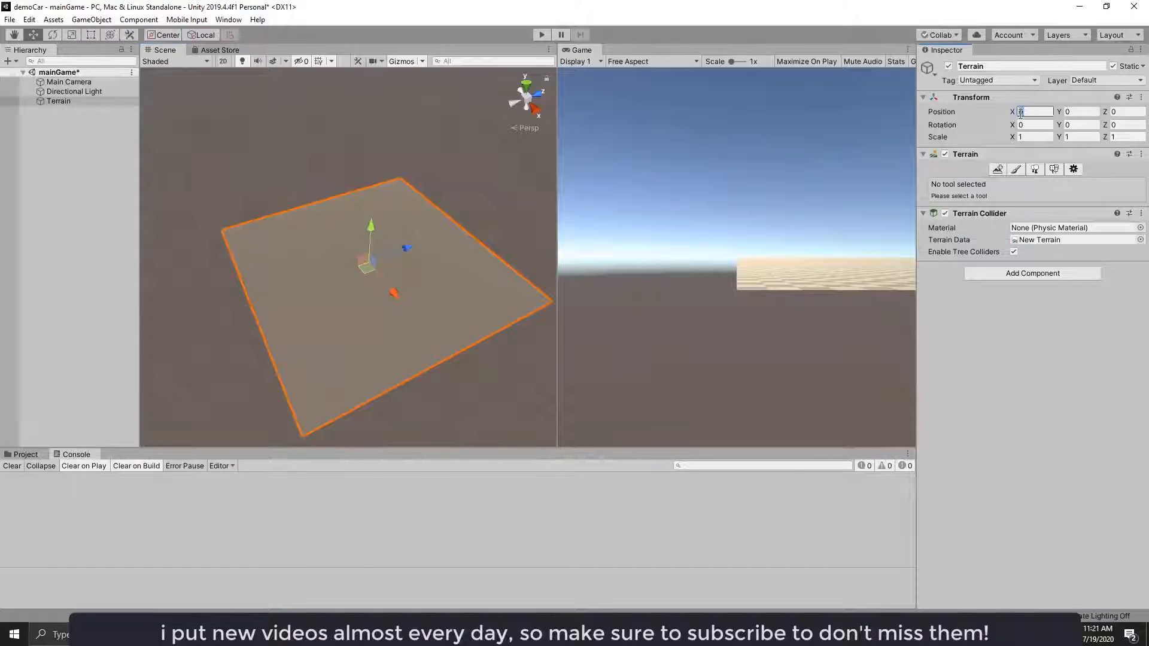
pyautogui.click(68, 81)
pyautogui.keyDown('alt'); pyautogui.moveTo(359, 251); pyautogui.dragTo(442, 261); pyautogui.keyUp('alt')
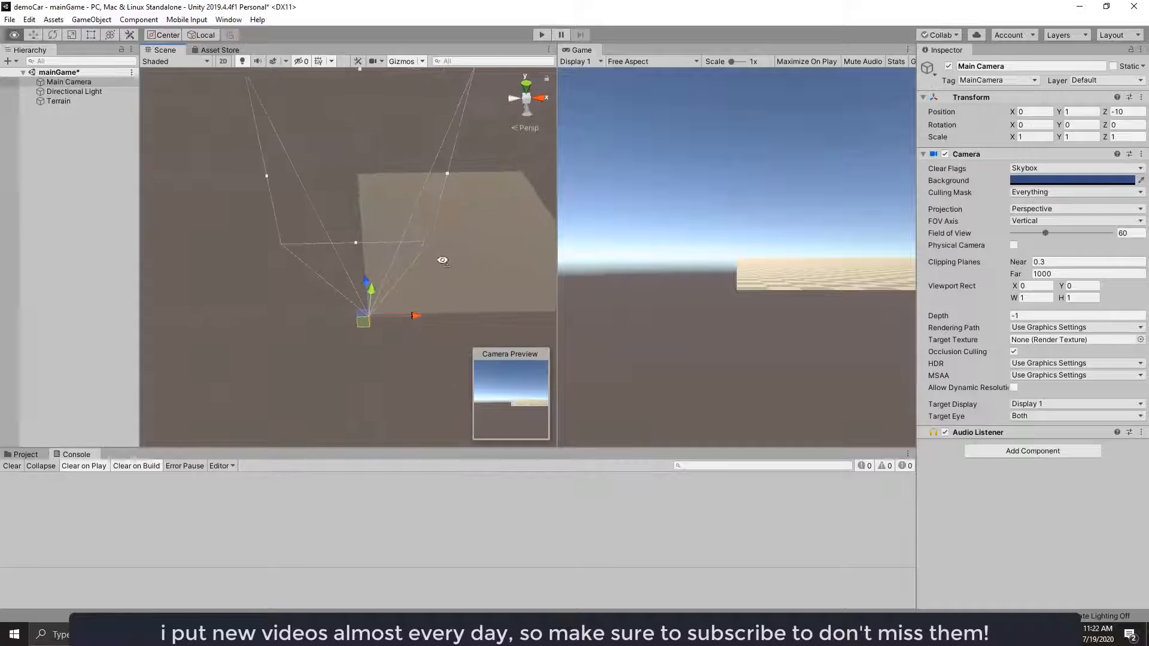
pyautogui.click(442, 261)
pyautogui.moveTo(505, 226); pyautogui.dragTo(411, 228)
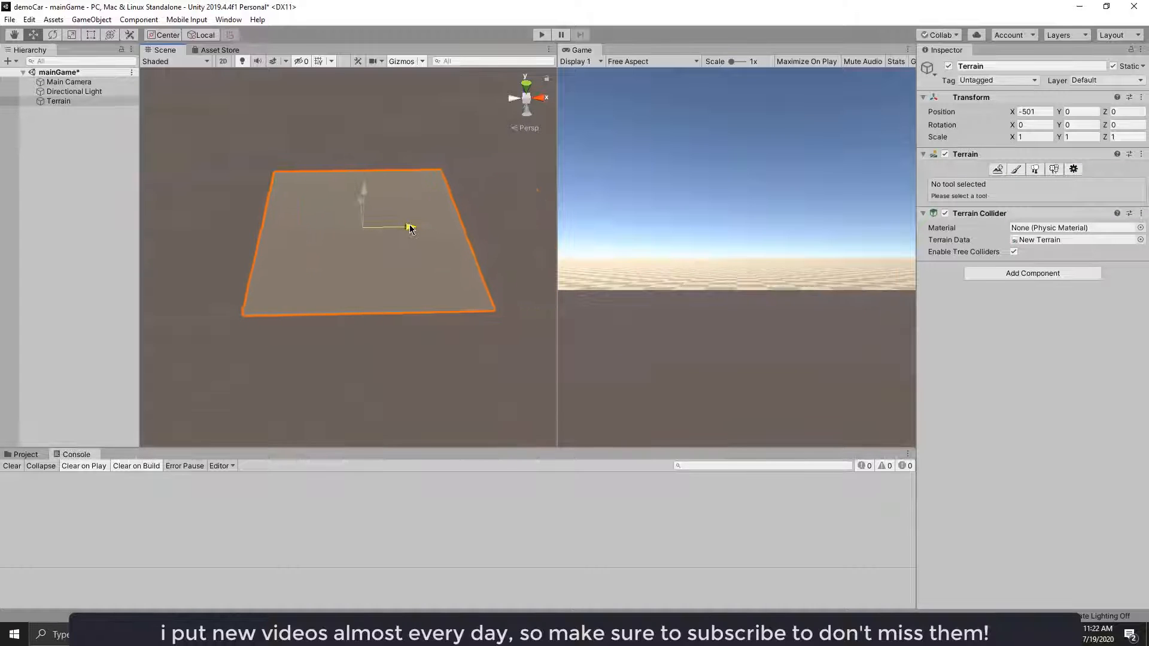
pyautogui.moveTo(355, 204); pyautogui.dragTo(429, 250)
pyautogui.click(1118, 113)
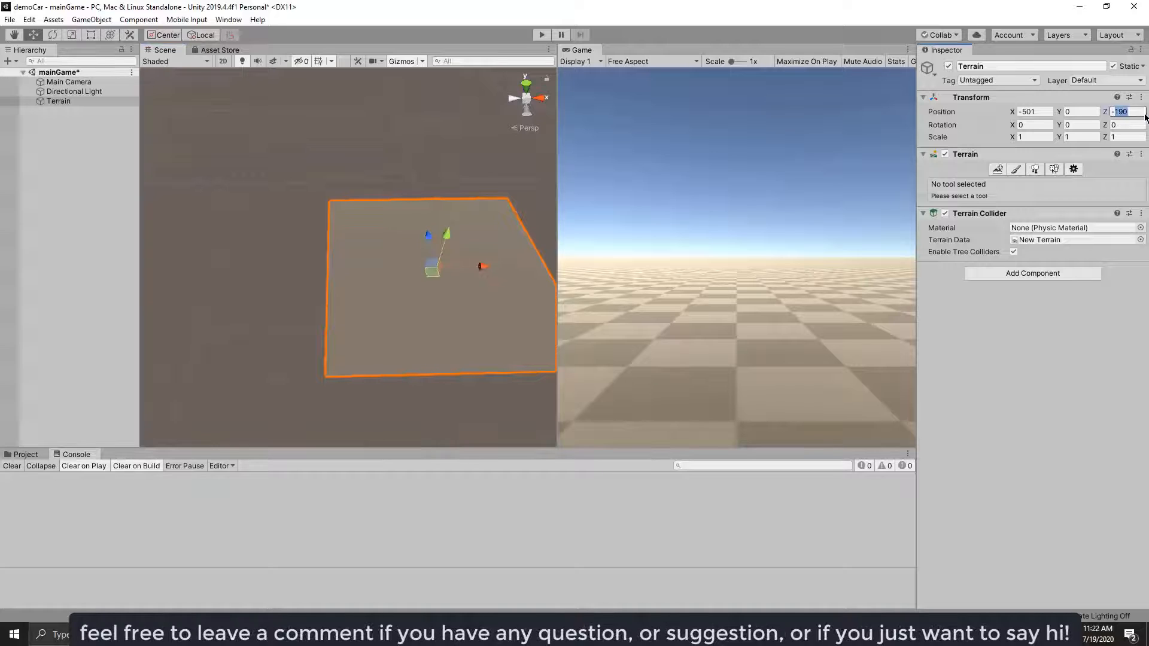
pyautogui.write('-200')
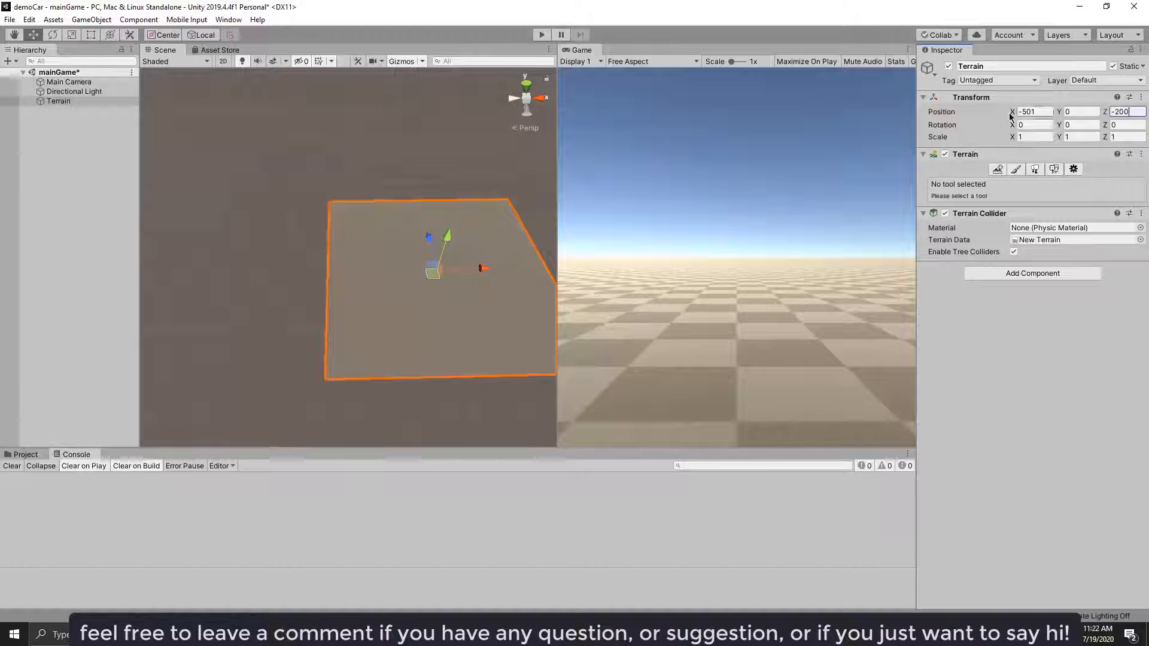
pyautogui.click(1044, 114)
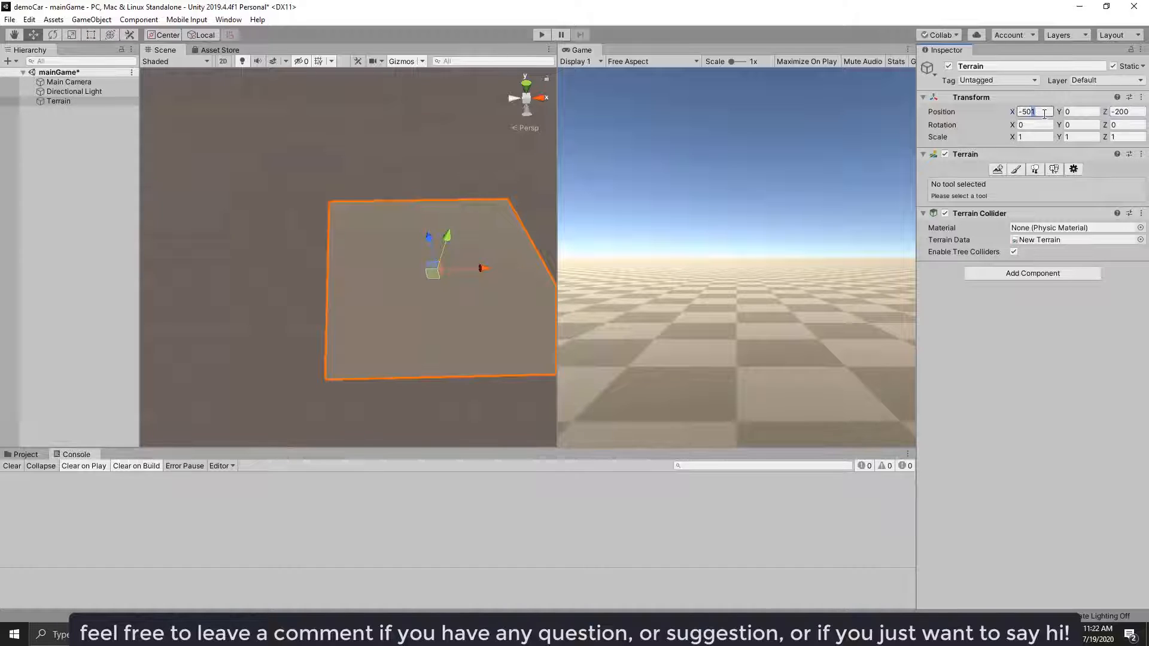
pyautogui.write('-500')
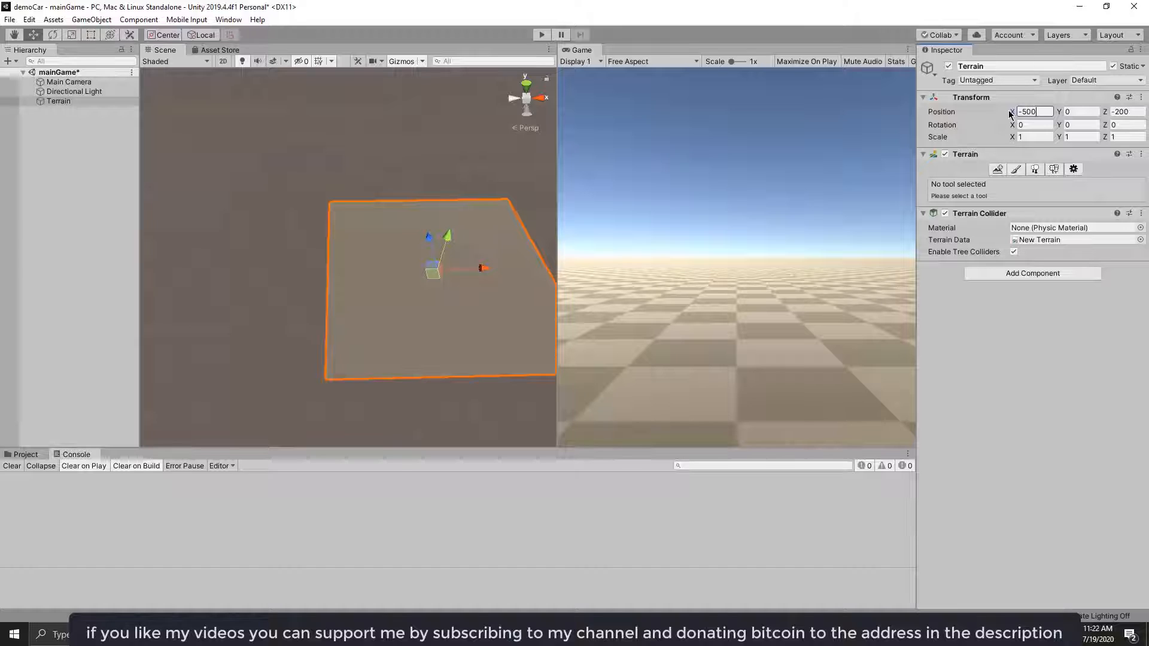
pyautogui.press('Return')
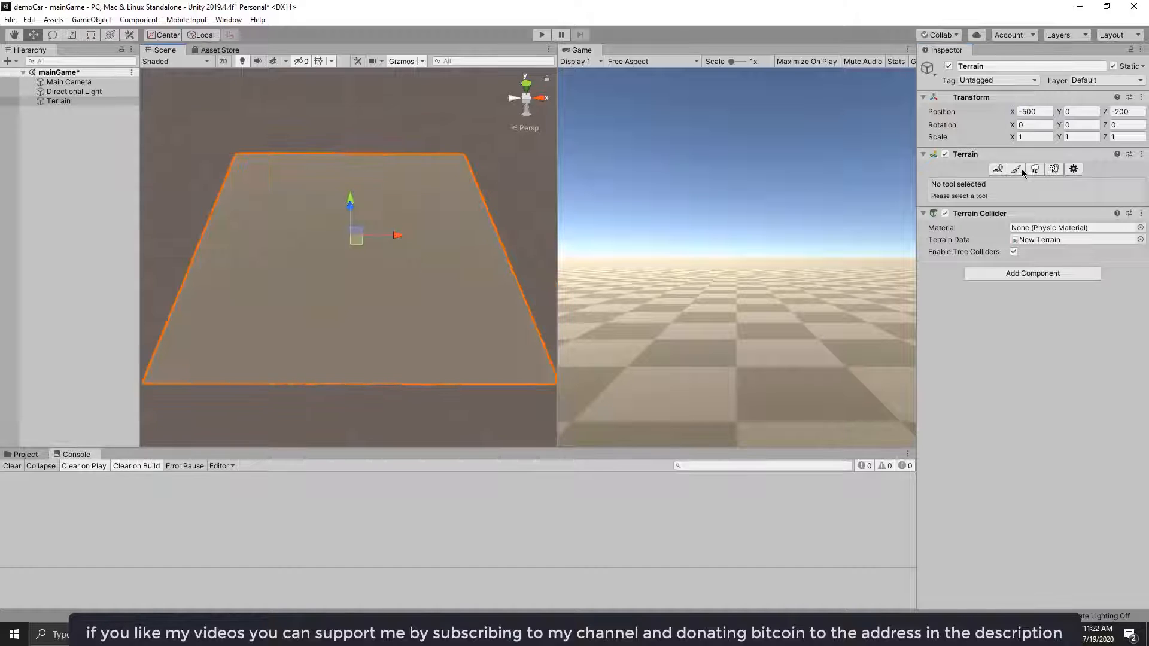
# Step: Create a terrain layer for texture painting from the GrassHill texture, searching the textures for "grass", and select that layer
pyautogui.click(997, 169)
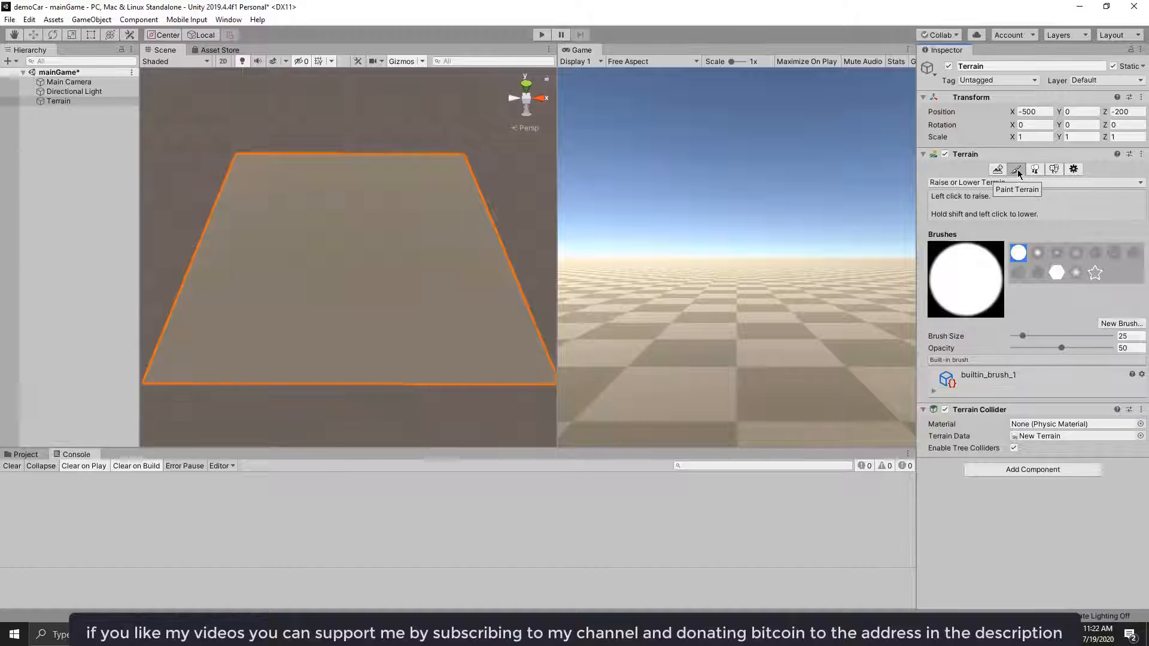
pyautogui.click(952, 183)
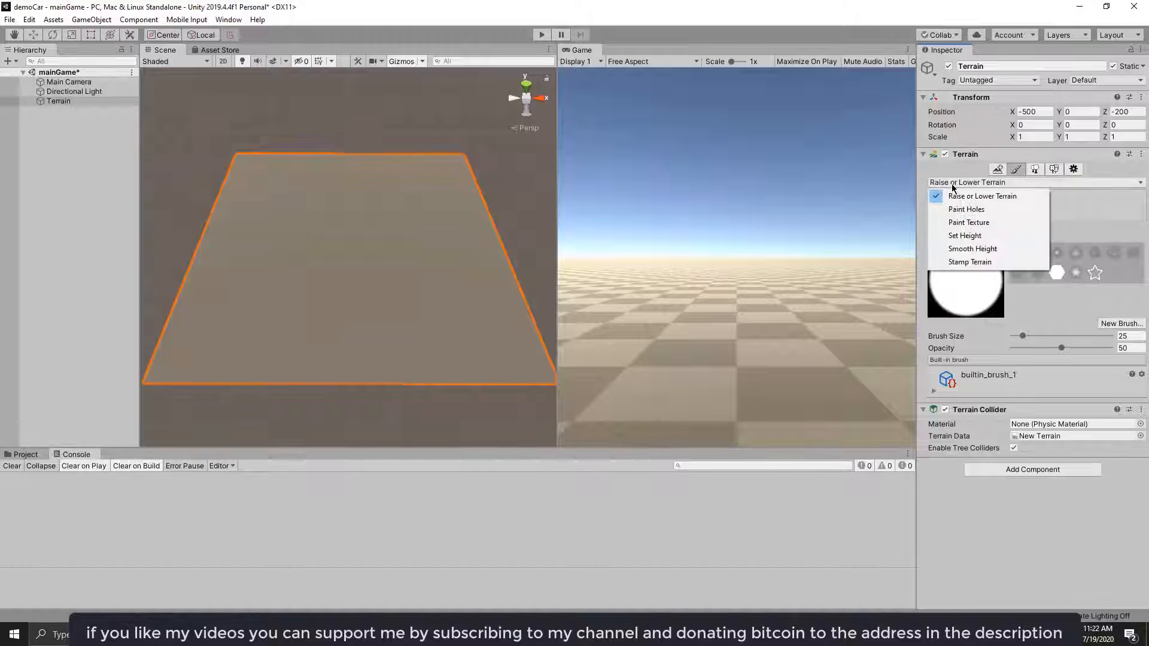
pyautogui.click(959, 224)
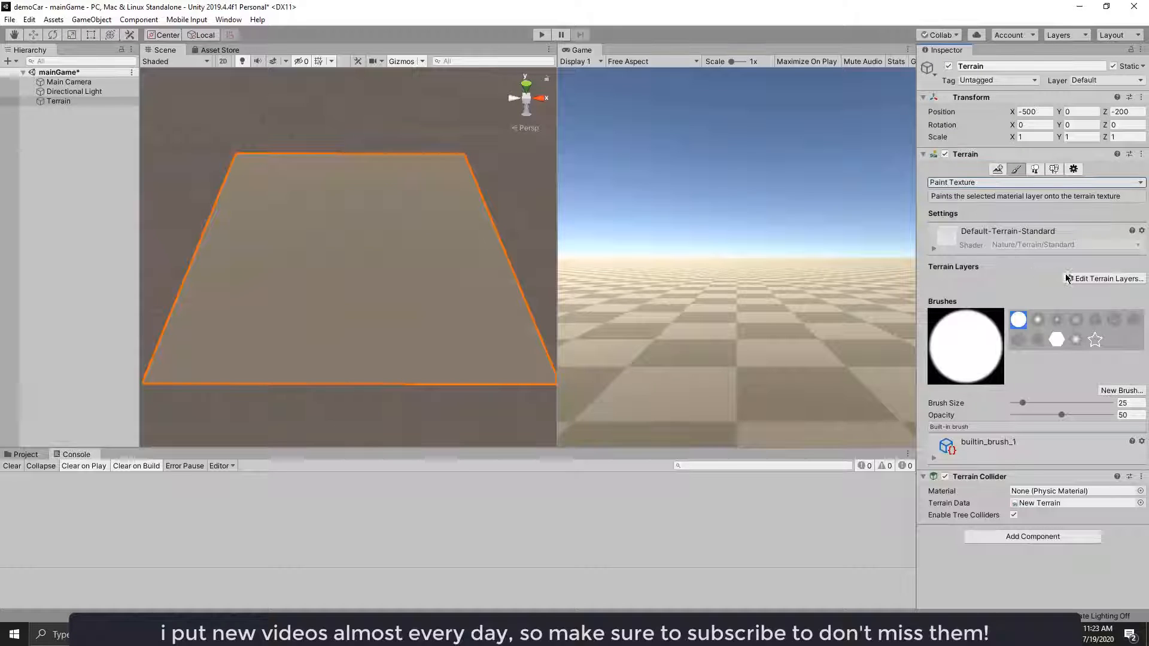
pyautogui.click(1096, 284)
pyautogui.click(1077, 283)
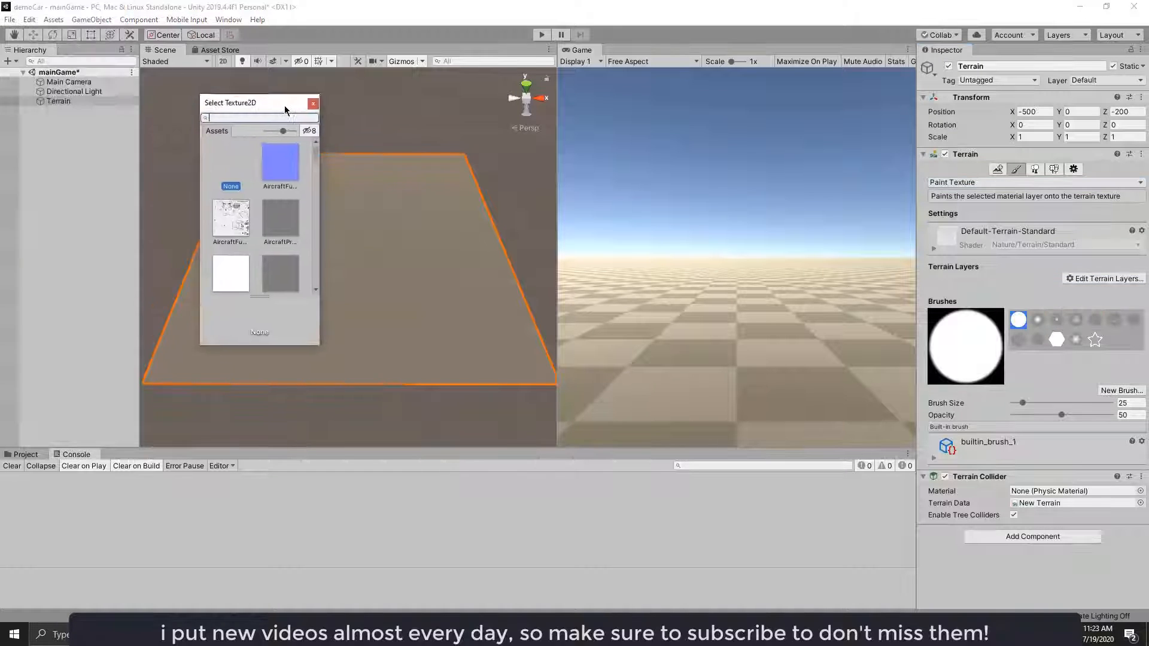
pyautogui.moveTo(270, 74); pyautogui.dragTo(405, 90)
pyautogui.moveTo(452, 330); pyautogui.dragTo(758, 427)
pyautogui.write('grass')
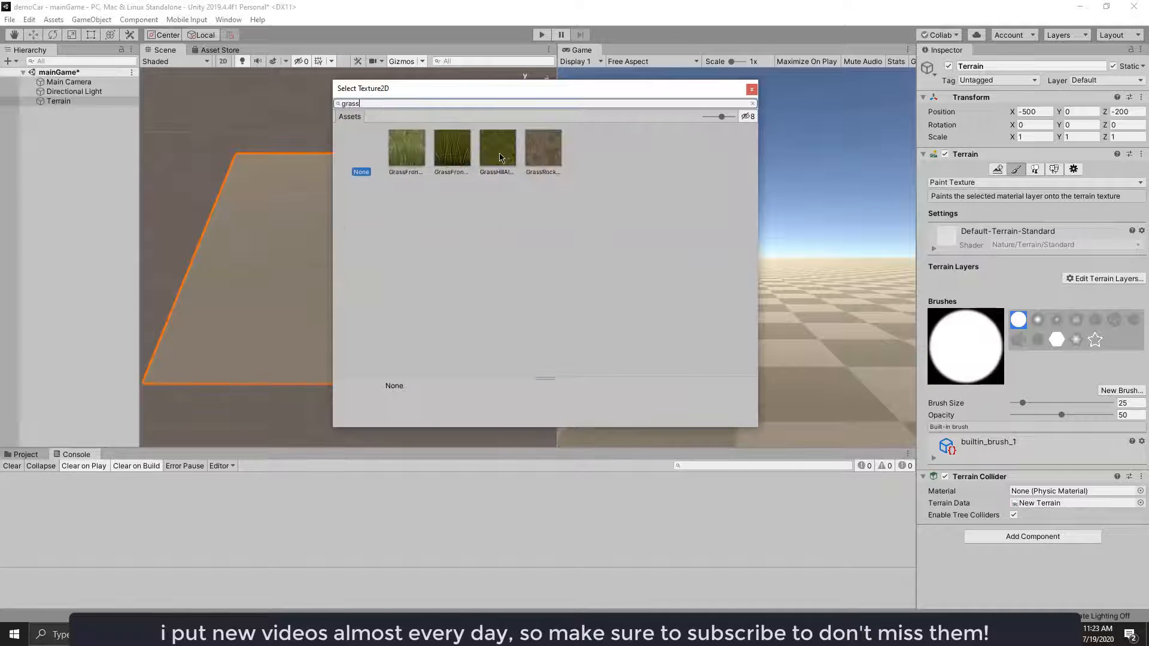
pyautogui.click(500, 156)
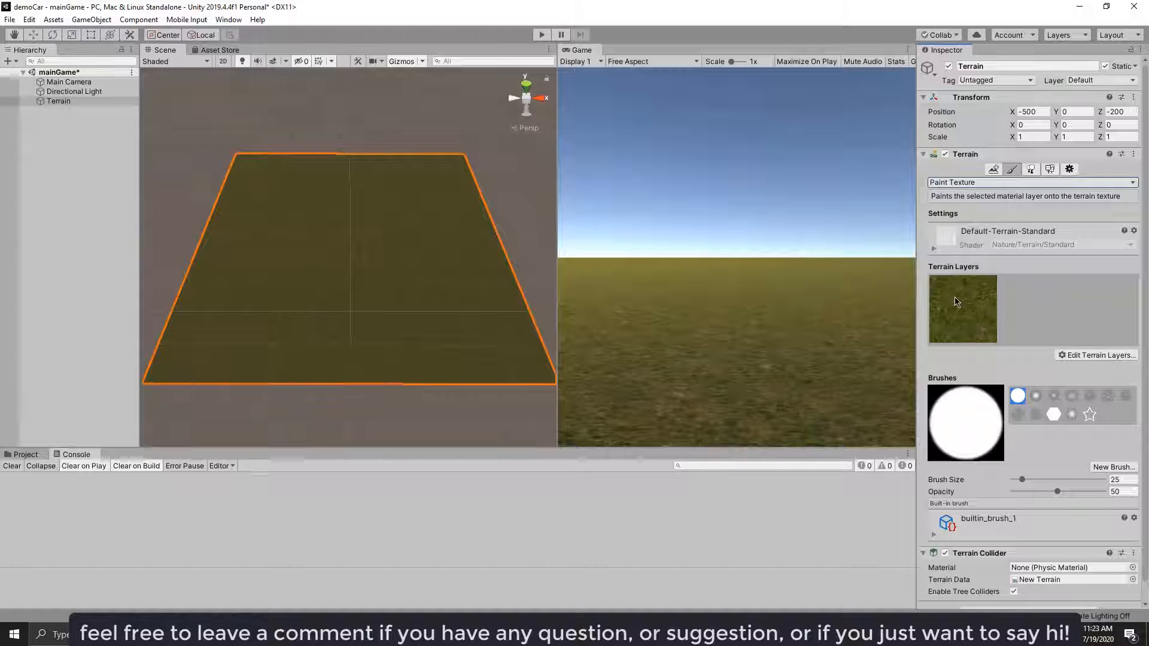
pyautogui.click(956, 302)
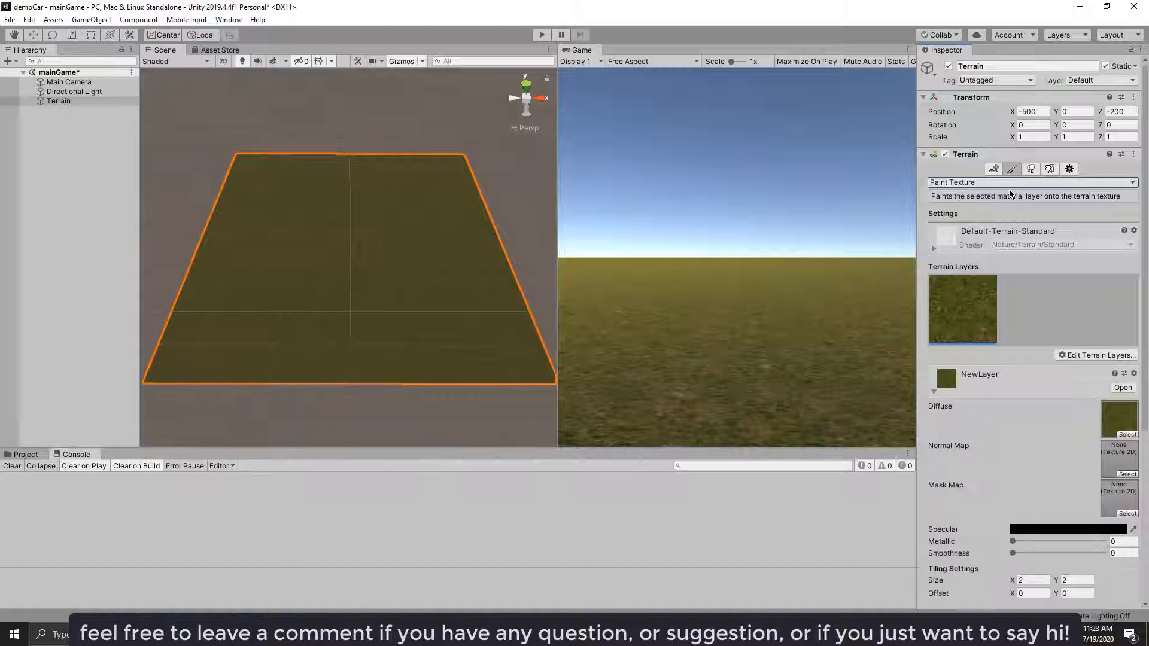
# Step: Raise low hills along the terrain's left, far and right edges using builtin_brush_4 with brush size 100 and opacity 25
pyautogui.click(982, 183)
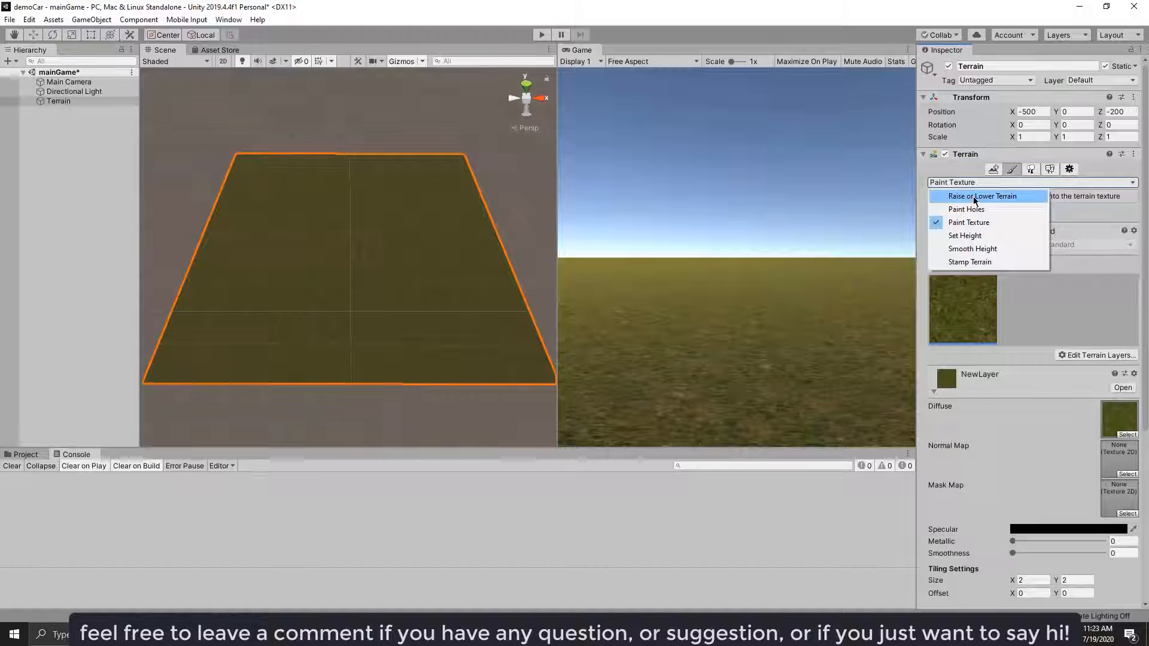
pyautogui.click(970, 196)
pyautogui.click(1075, 253)
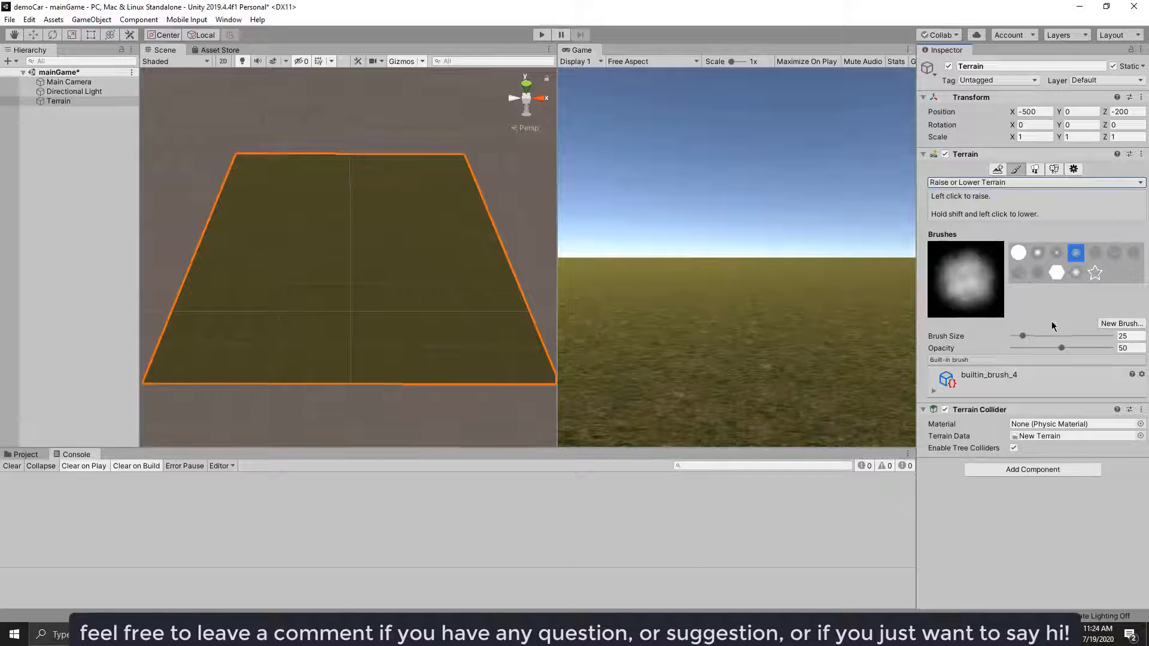
pyautogui.click(1022, 336)
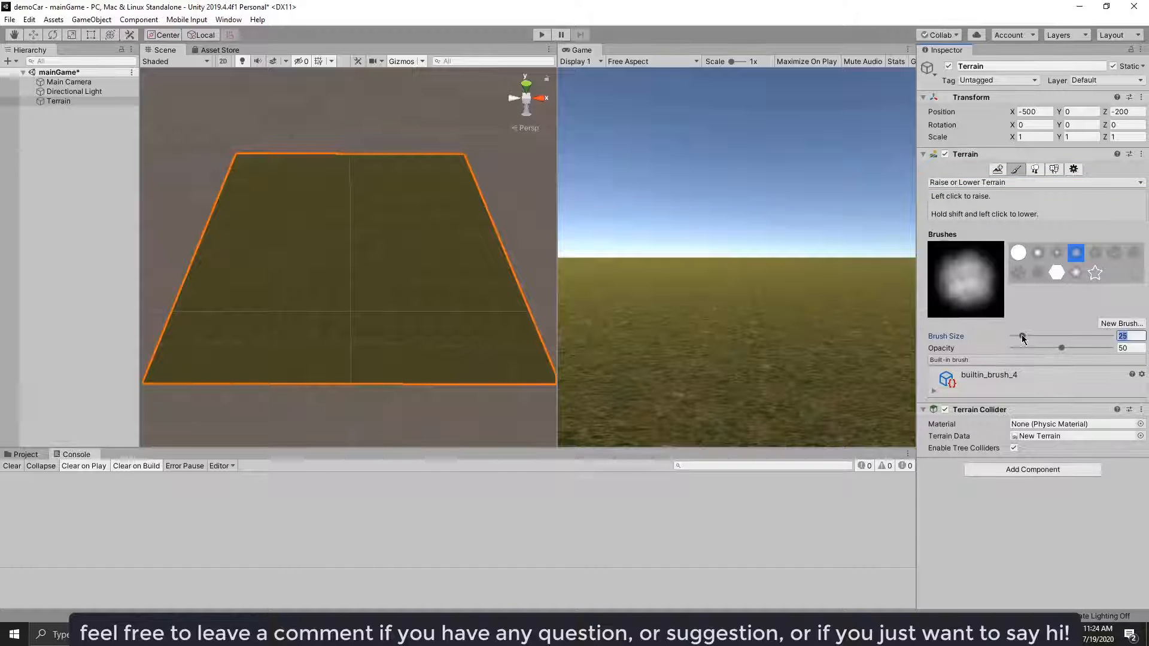
pyautogui.write('510')
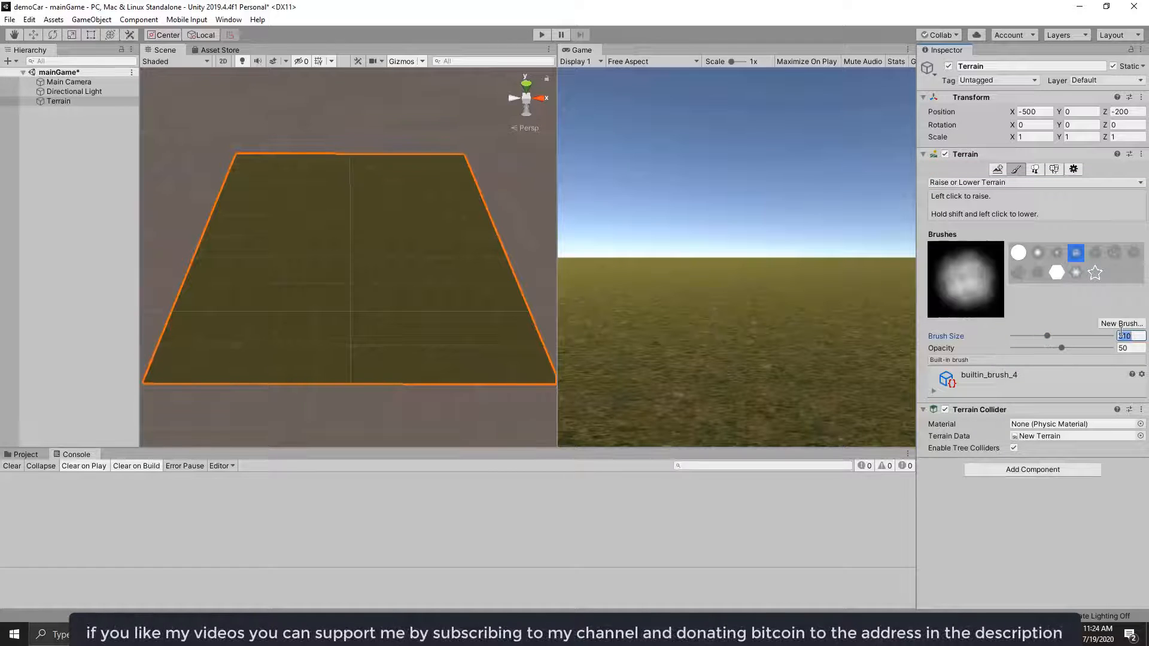
pyautogui.write('100')
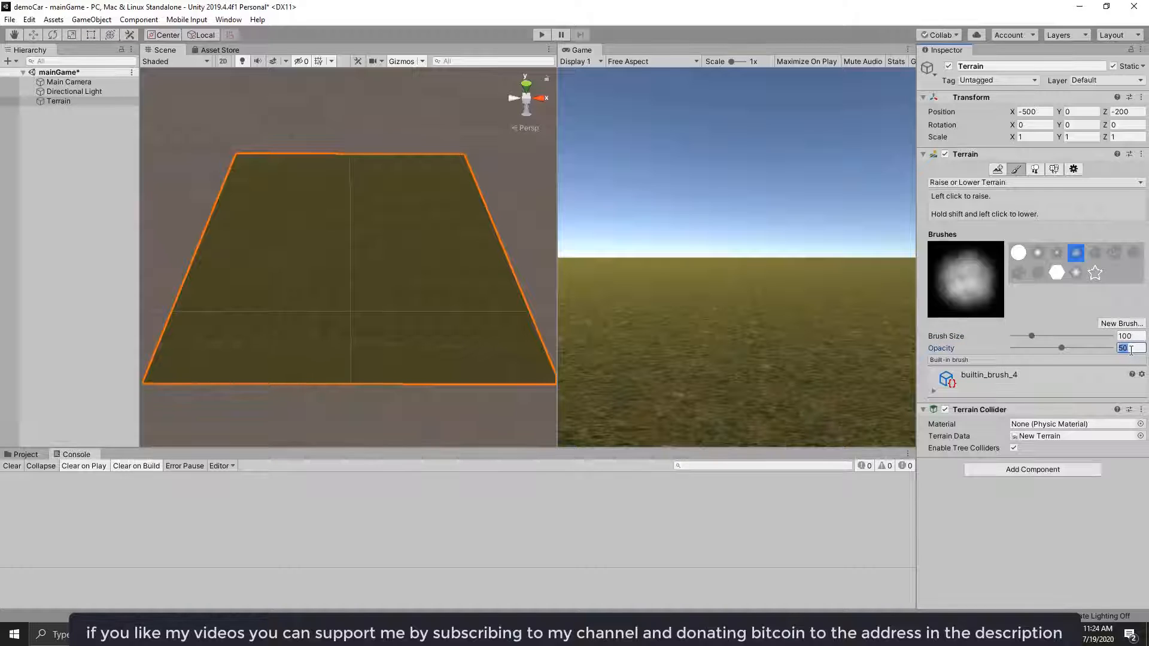
pyautogui.write('25')
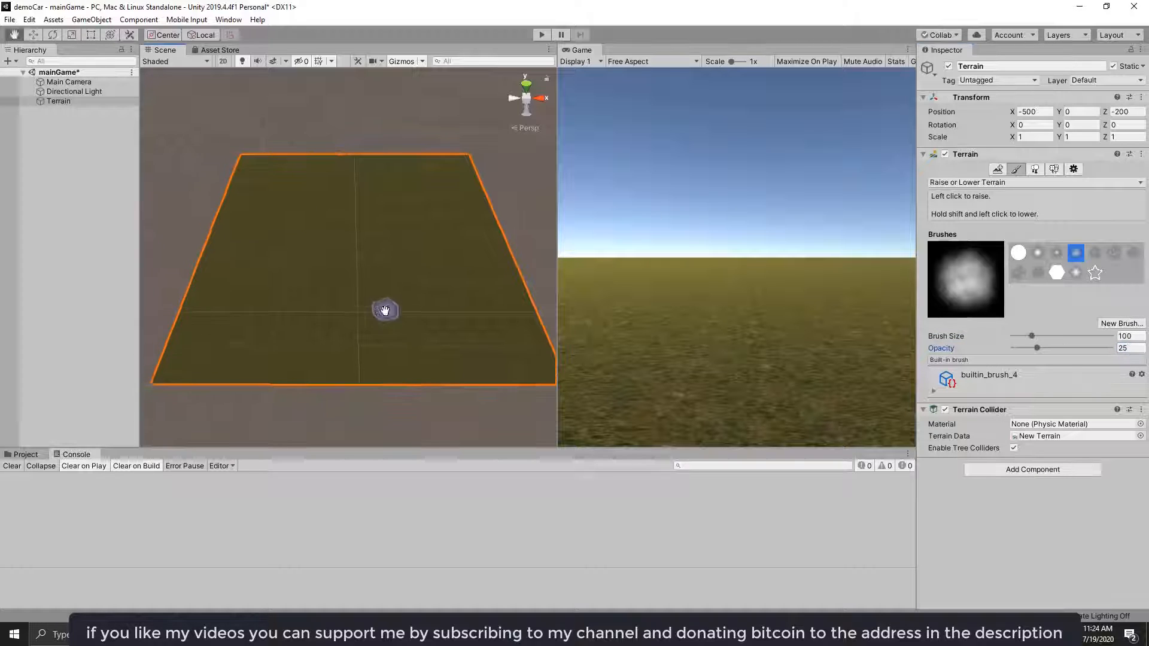
pyautogui.moveTo(165, 374)
pyautogui.mouseDown()
pyautogui.moveTo(180, 303)
pyautogui.moveTo(244, 162)
pyautogui.moveTo(461, 162)
pyautogui.moveTo(506, 266)
pyautogui.mouseUp()
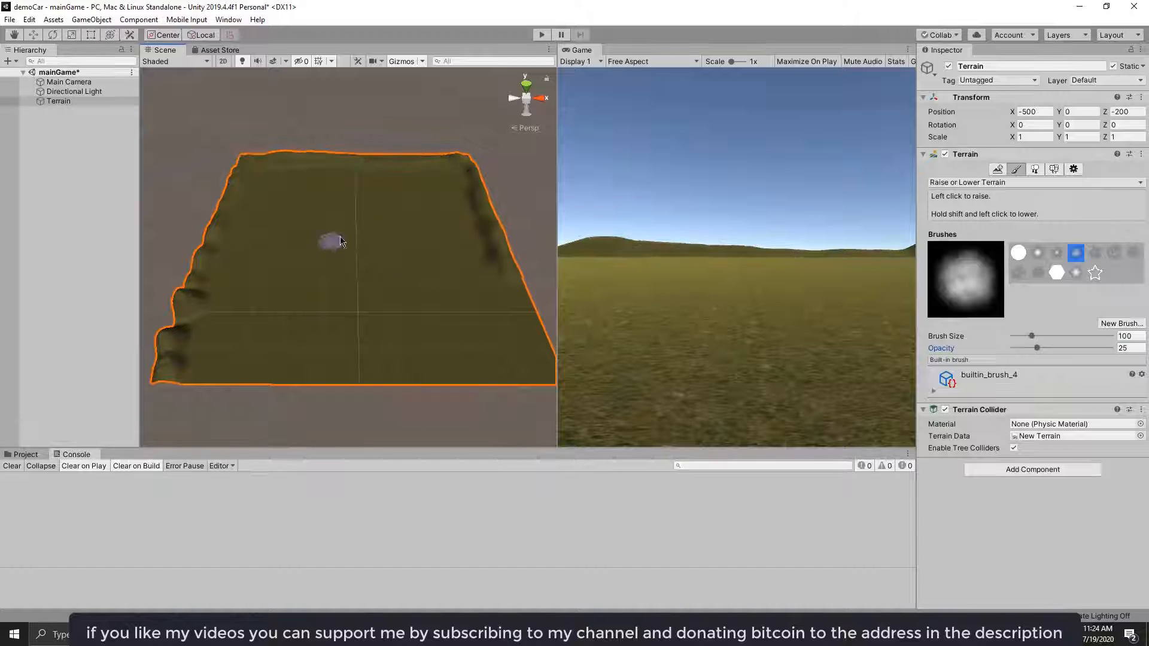
# Step: Set the brush opacity to 50 and raise taller hills around all four edges of the terrain
pyautogui.click(1127, 349)
pyautogui.write('50')
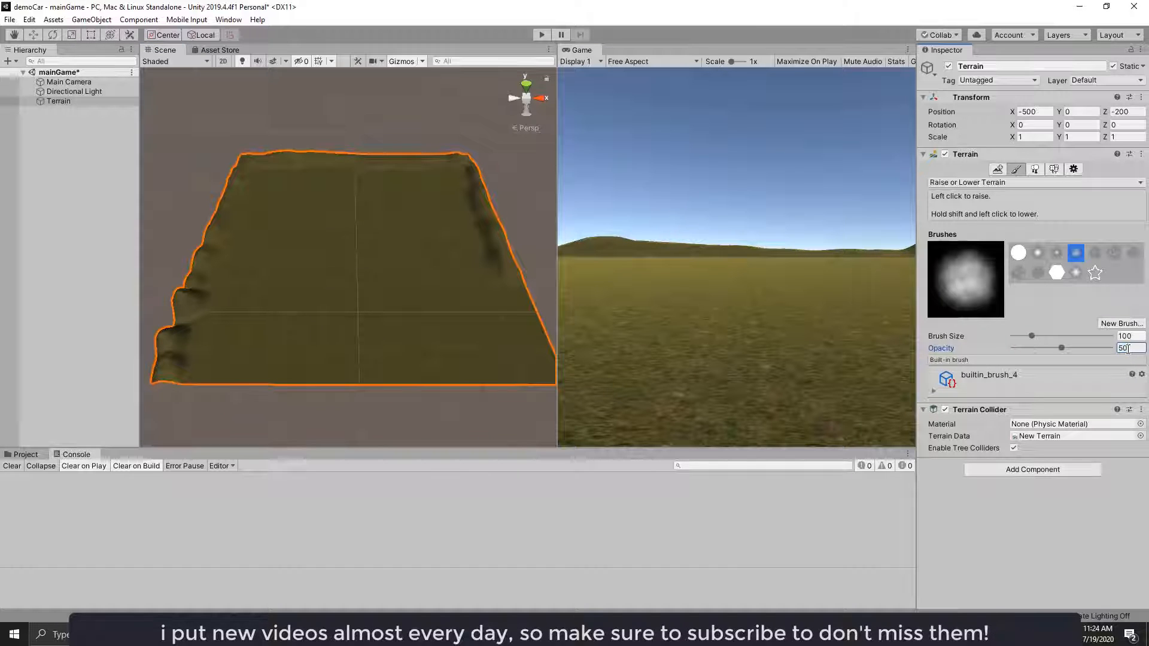
pyautogui.moveTo(502, 287)
pyautogui.mouseDown()
pyautogui.moveTo(526, 320)
pyautogui.moveTo(174, 371)
pyautogui.moveTo(364, 159)
pyautogui.moveTo(350, 158)
pyautogui.mouseUp()
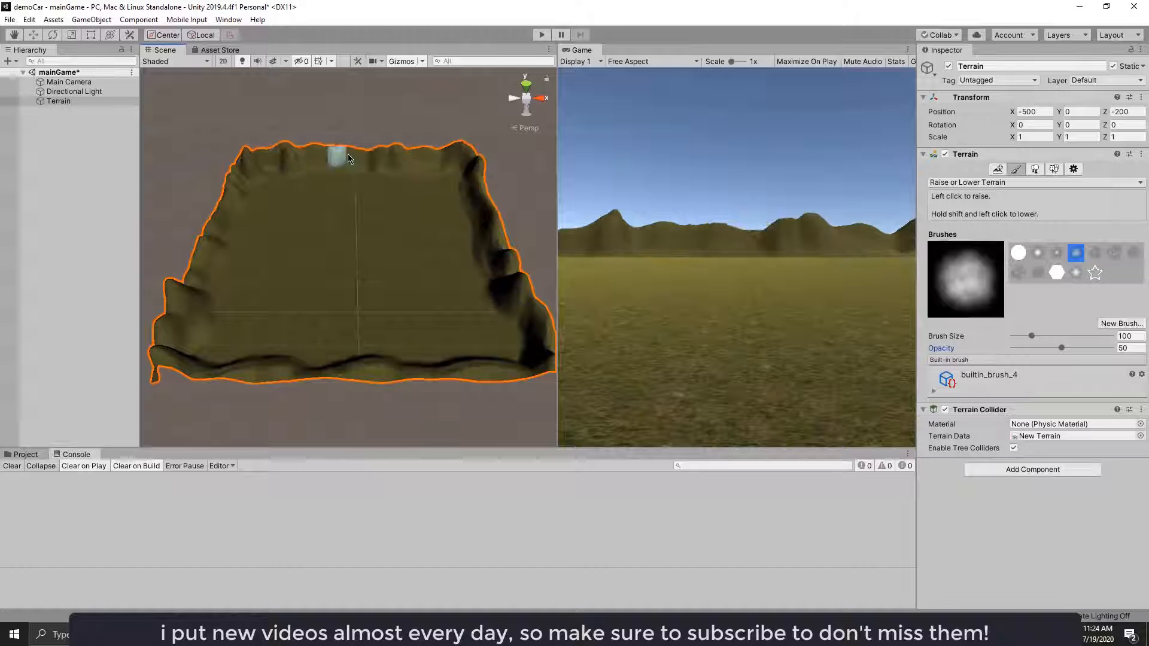
# Step: Create a second terrain layer from the GrassRockyAlbedo texture and paint it over the border hills with brush size 50
pyautogui.click(1025, 183)
pyautogui.click(972, 222)
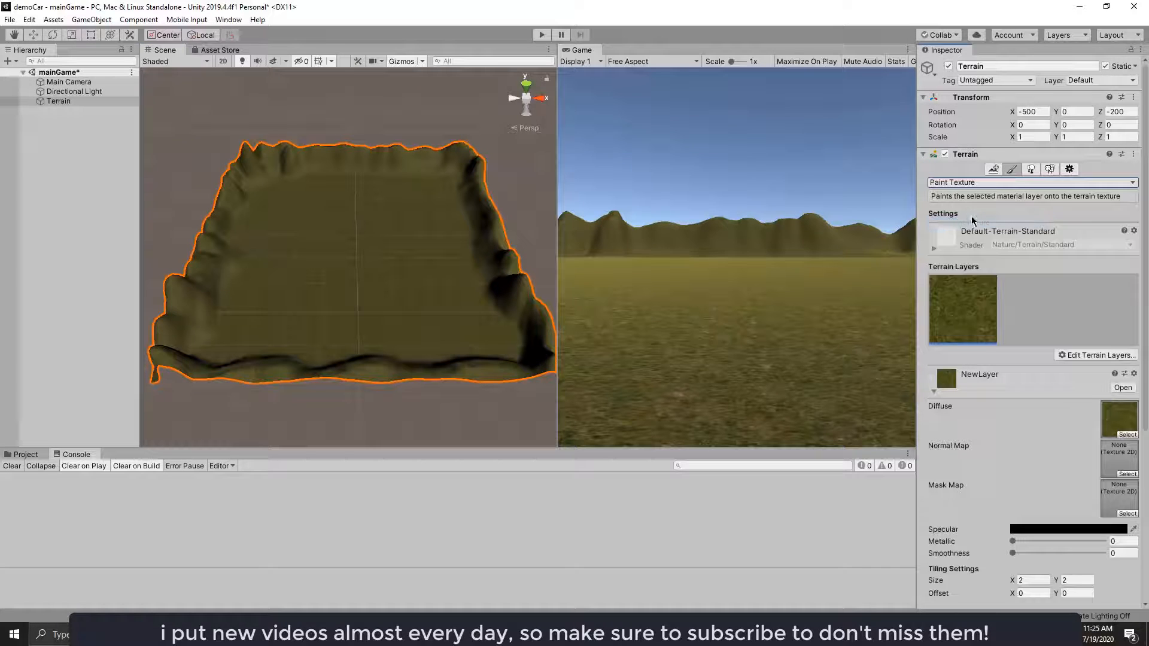
pyautogui.click(1080, 360)
pyautogui.click(1080, 359)
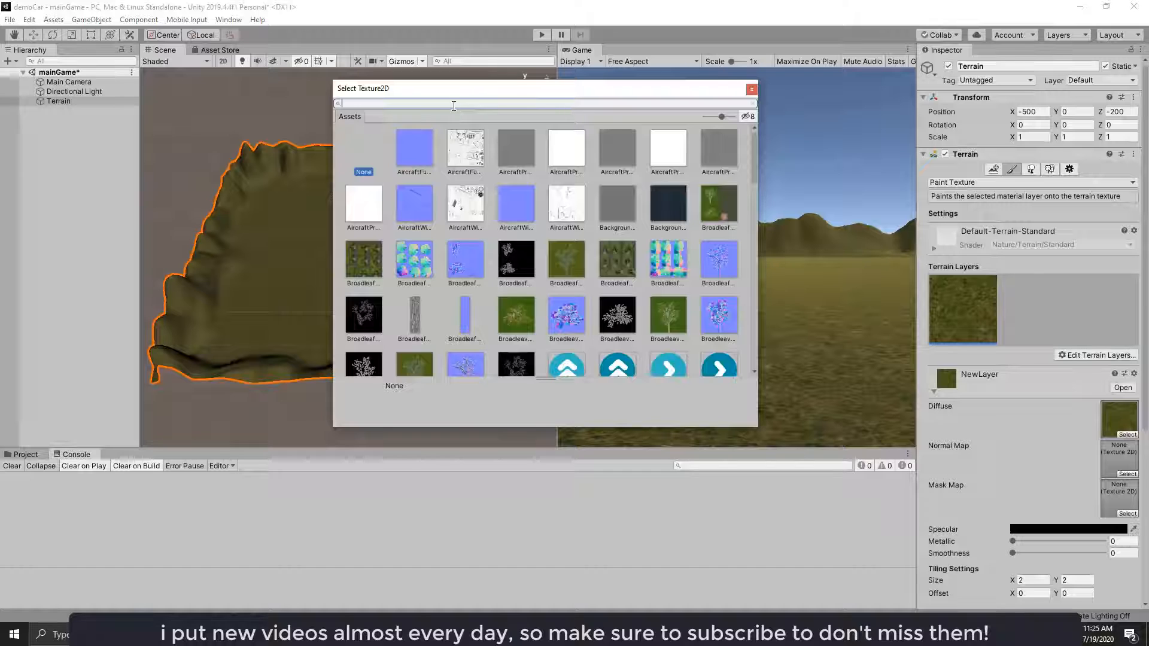
pyautogui.write('grass')
pyautogui.click(543, 150)
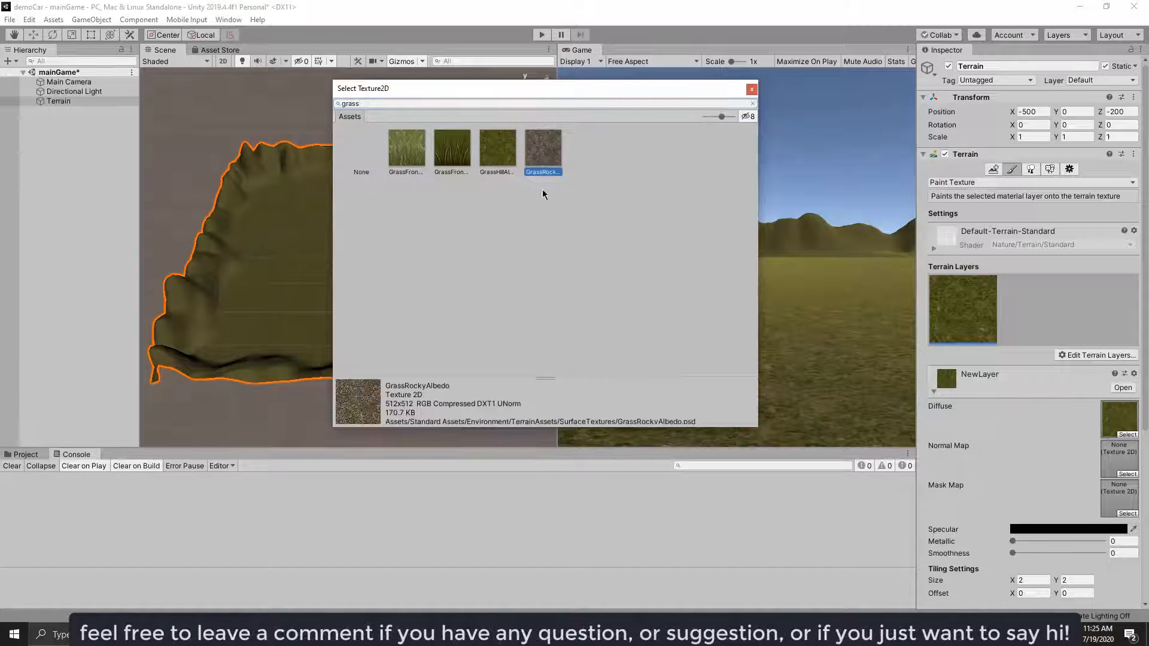
pyautogui.doubleClick(543, 145)
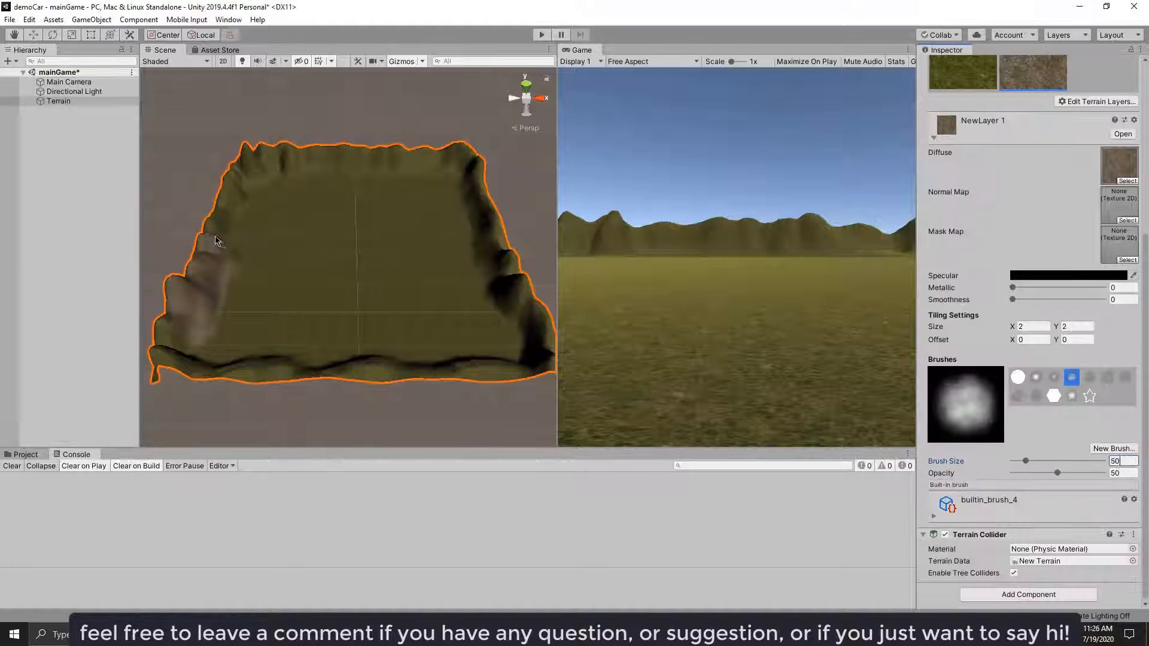
# Step: Create a third terrain layer from the SandAlbedo texture and paint a winding S-shaped road across the flat grass area
pyautogui.scroll(5, 1029, 359)
pyautogui.click(1097, 355)
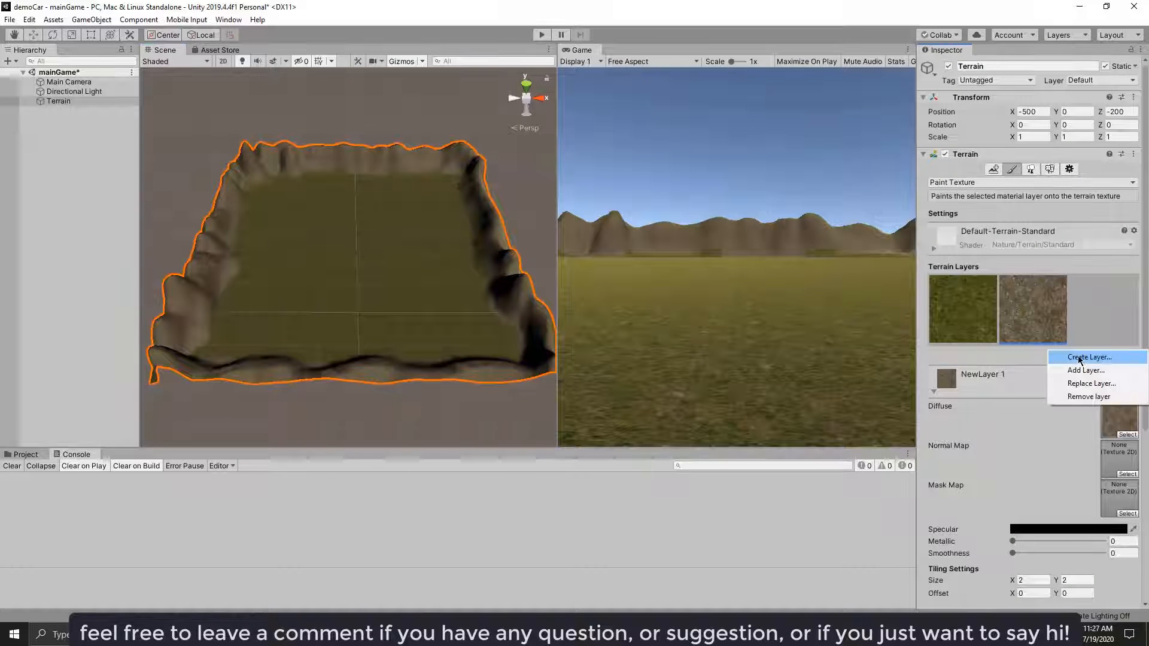
pyautogui.click(1077, 359)
pyautogui.scroll(-15, 742, 251)
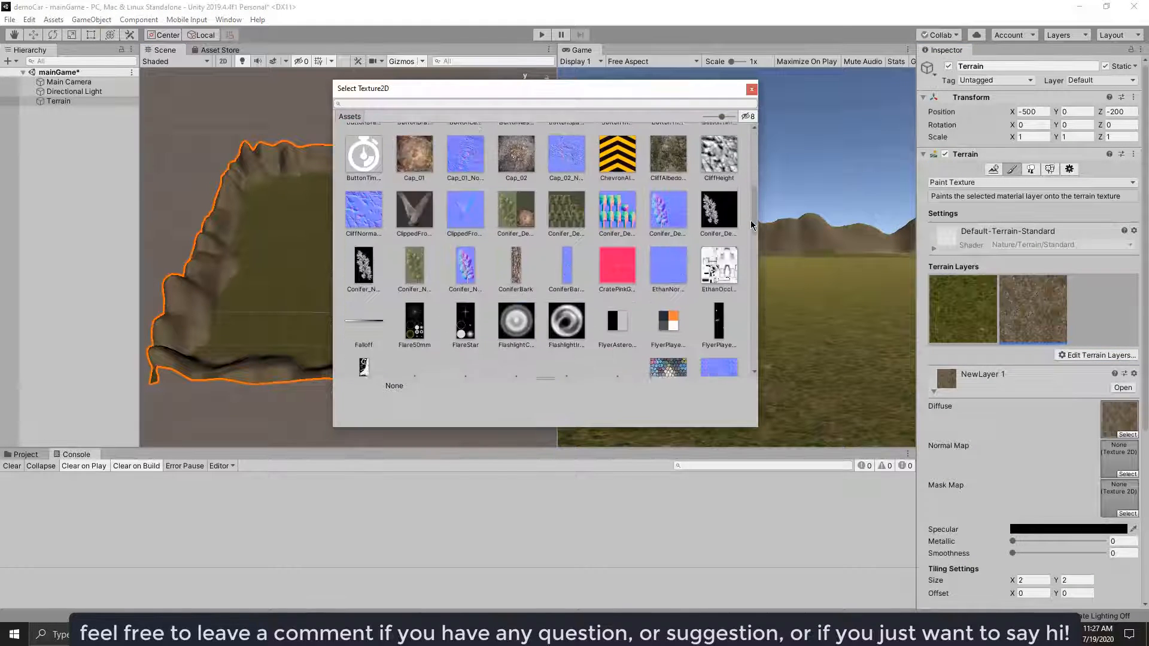
pyautogui.scroll(-10, 741, 271)
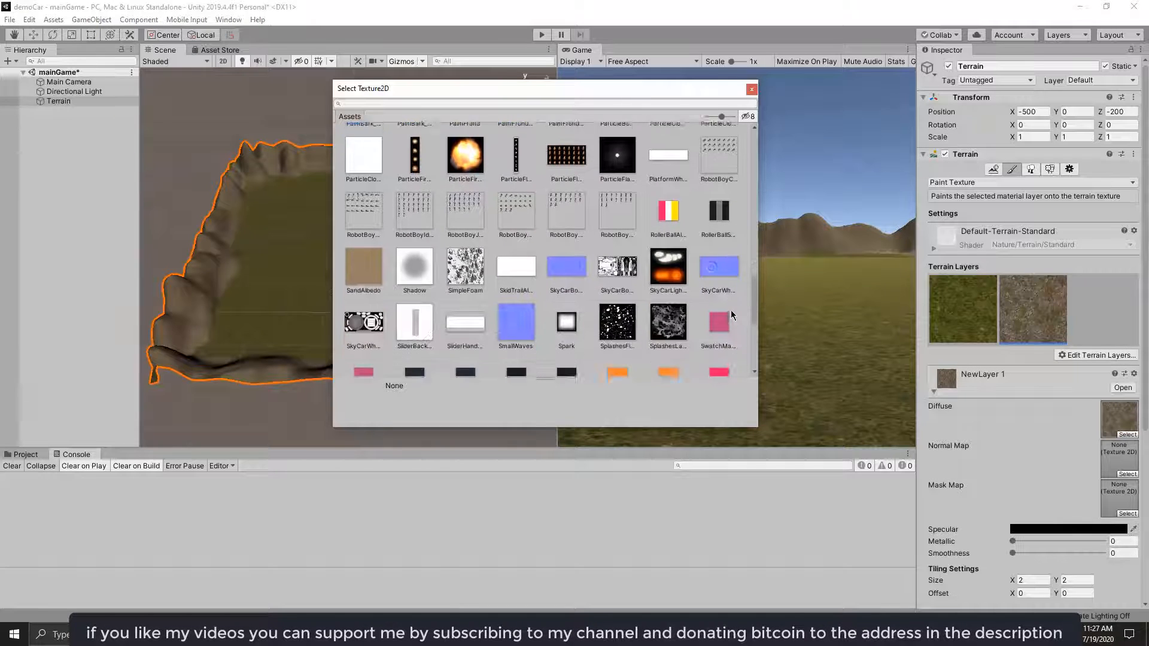
pyautogui.click(369, 166)
pyautogui.doubleClick(369, 166)
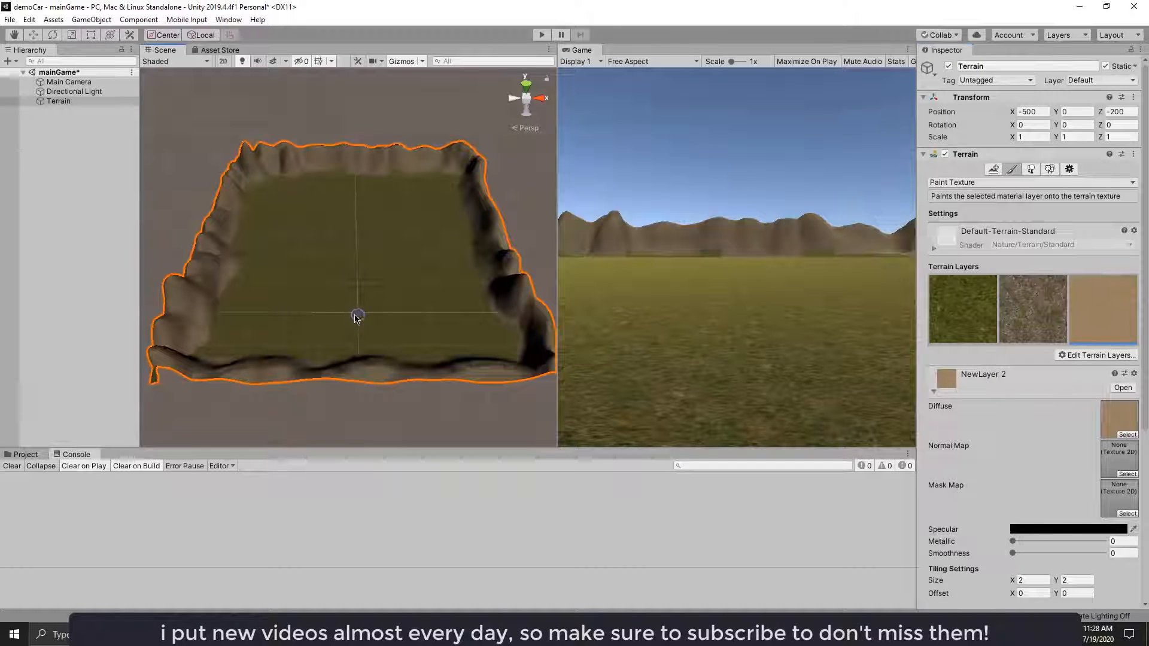
pyautogui.moveTo(359, 319)
pyautogui.mouseDown()
pyautogui.moveTo(307, 276)
pyautogui.moveTo(403, 241)
pyautogui.moveTo(407, 200)
pyautogui.moveTo(280, 196)
pyautogui.mouseUp()
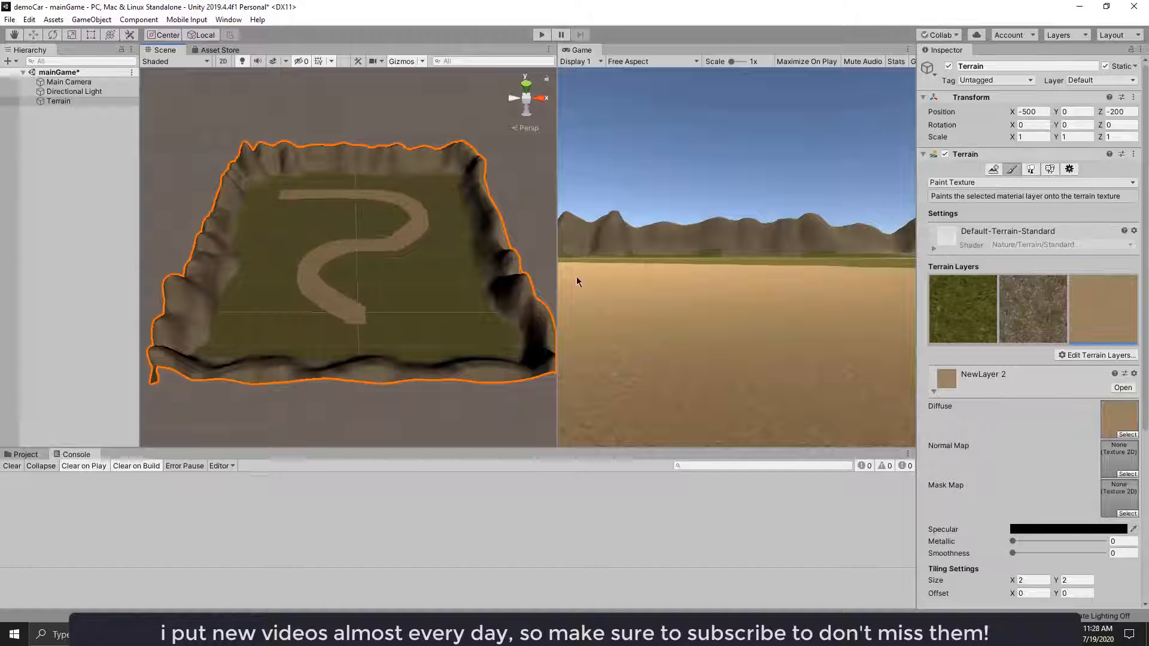
# Step: Switch the terrain to tree painting and add the Broadleaf_Desktop prefab as its first tree type
pyautogui.click(1030, 170)
pyautogui.click(1071, 264)
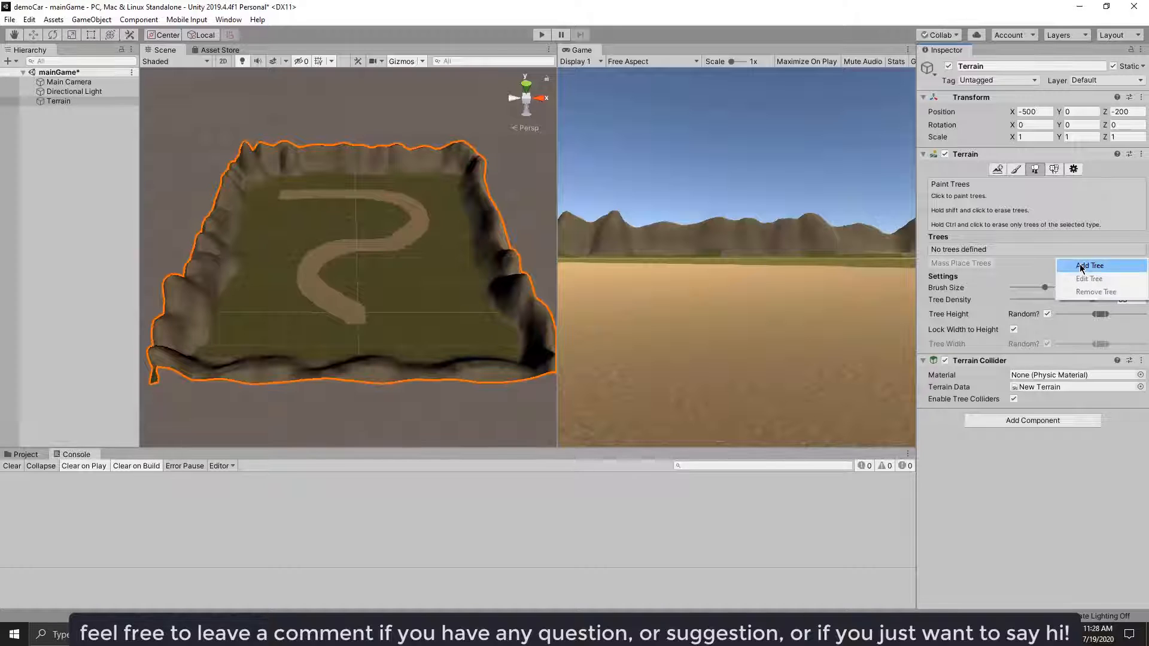
pyautogui.click(1081, 267)
pyautogui.click(236, 39)
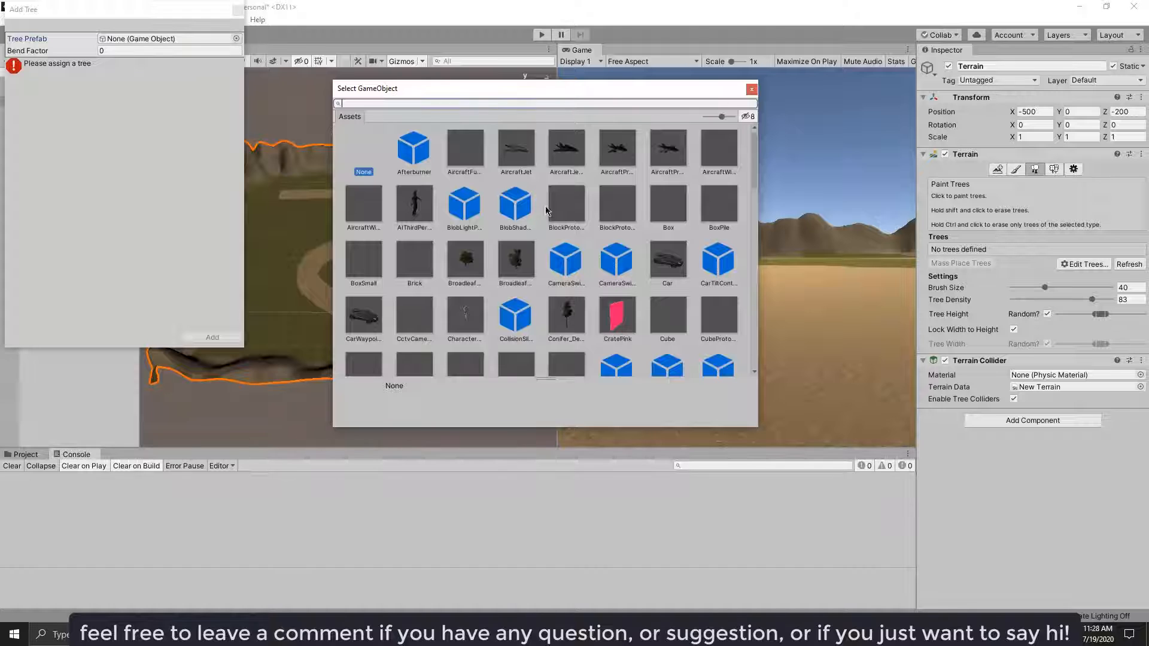
pyautogui.click(466, 259)
pyautogui.click(213, 337)
# Step: Add the Broadleaf_Mobile prefab as a second tree type for the terrain
pyautogui.click(1068, 298)
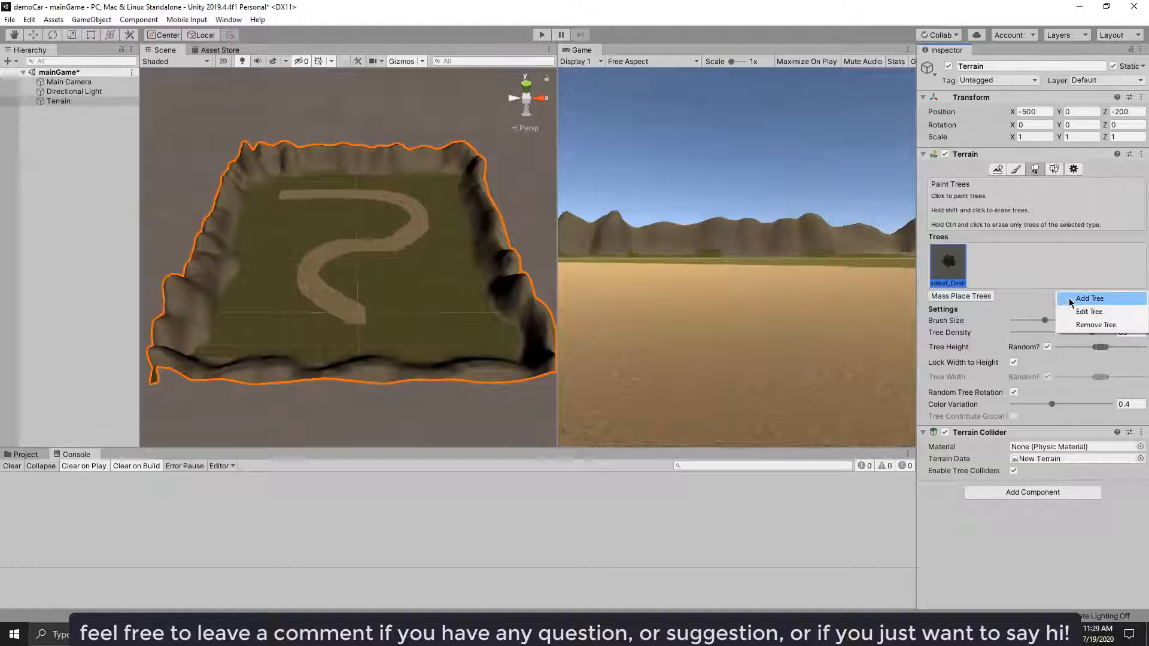
pyautogui.click(1078, 298)
pyautogui.click(236, 38)
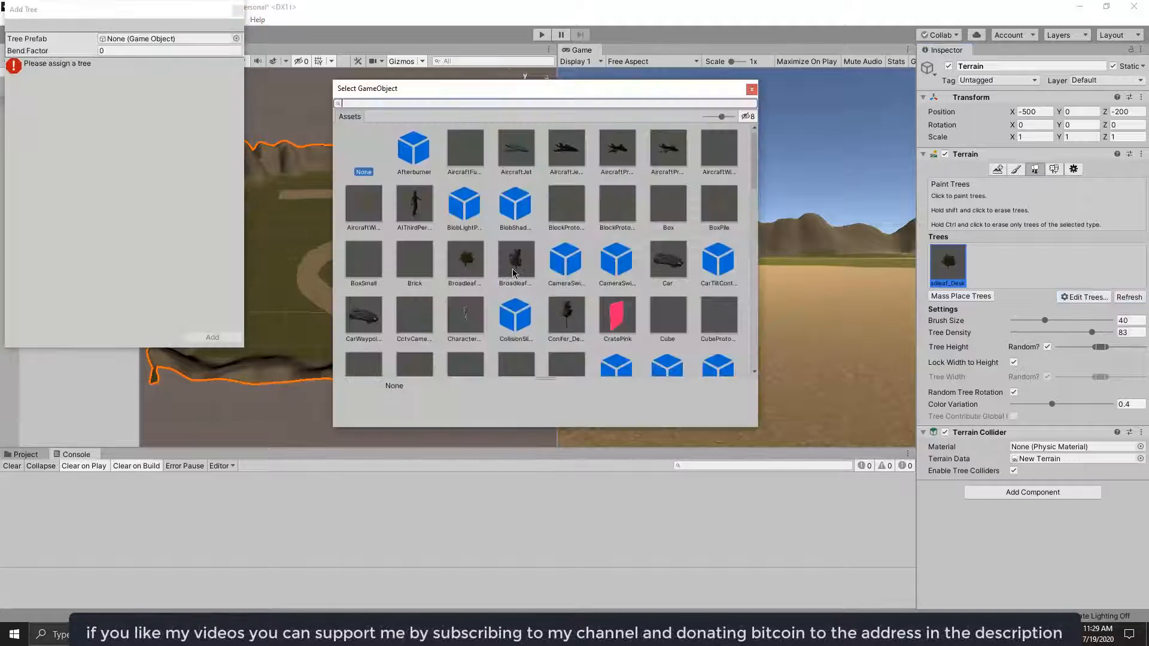
pyautogui.doubleClick(516, 261)
pyautogui.click(212, 337)
# Step: Add the Conifer_Desktop prefab as a third tree type for the terrain
pyautogui.click(1085, 298)
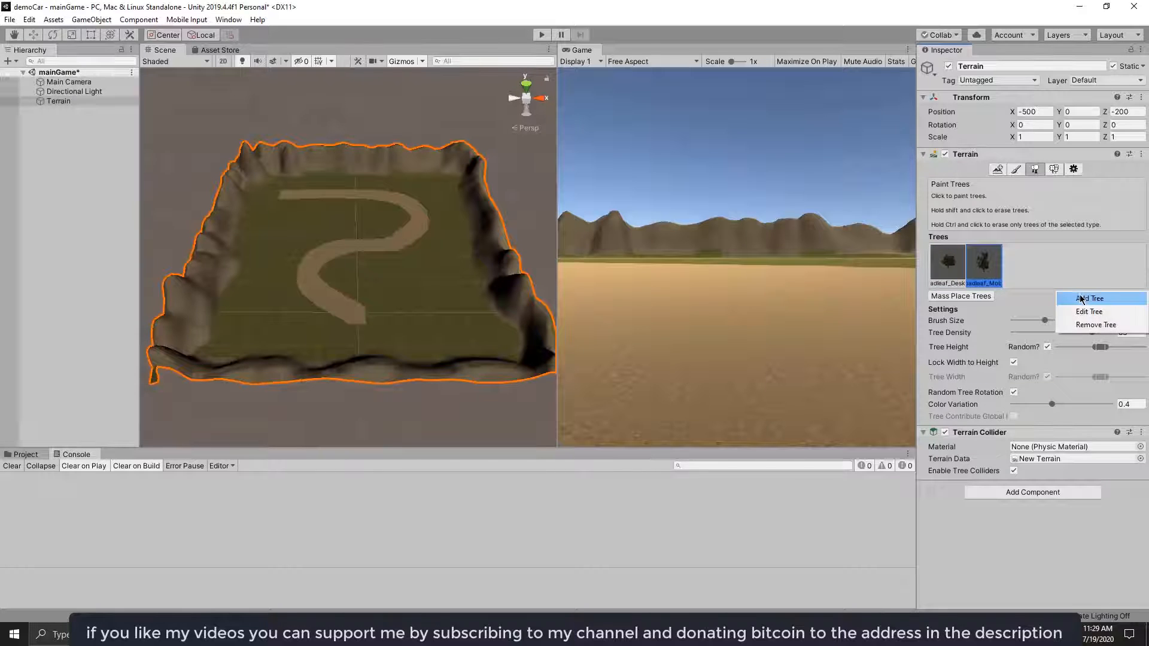
pyautogui.click(1083, 300)
pyautogui.click(236, 39)
pyautogui.doubleClick(567, 315)
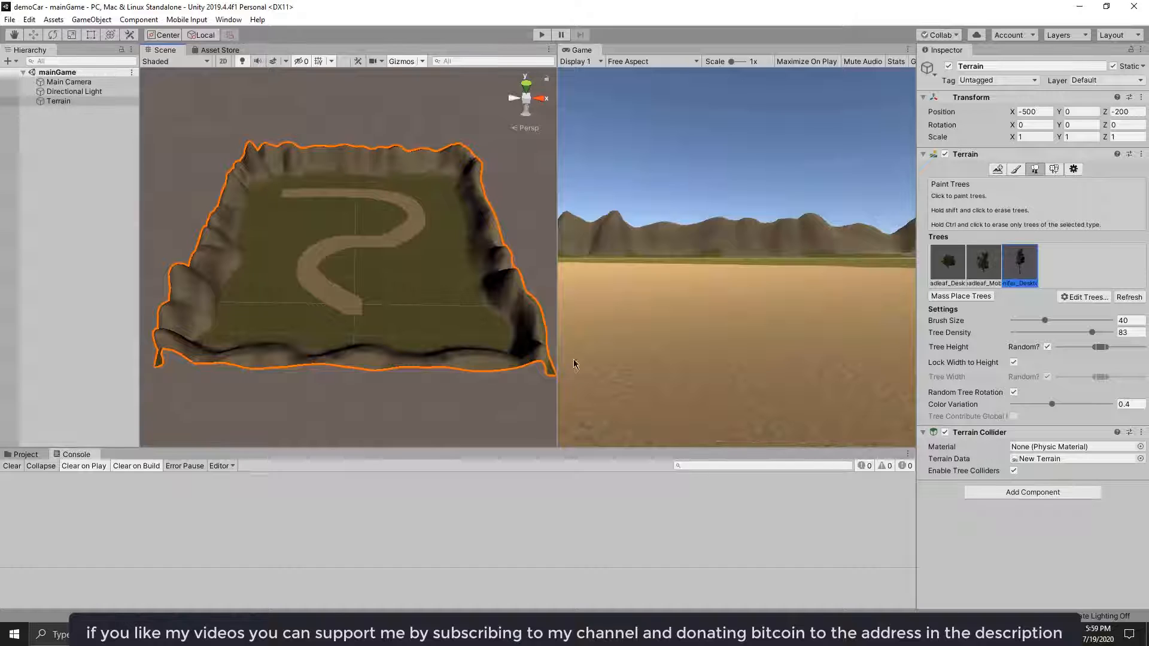
# Step: Try painting a stroke of conifers on the grass beside the road's lower bend and undo it
pyautogui.click(357, 281)
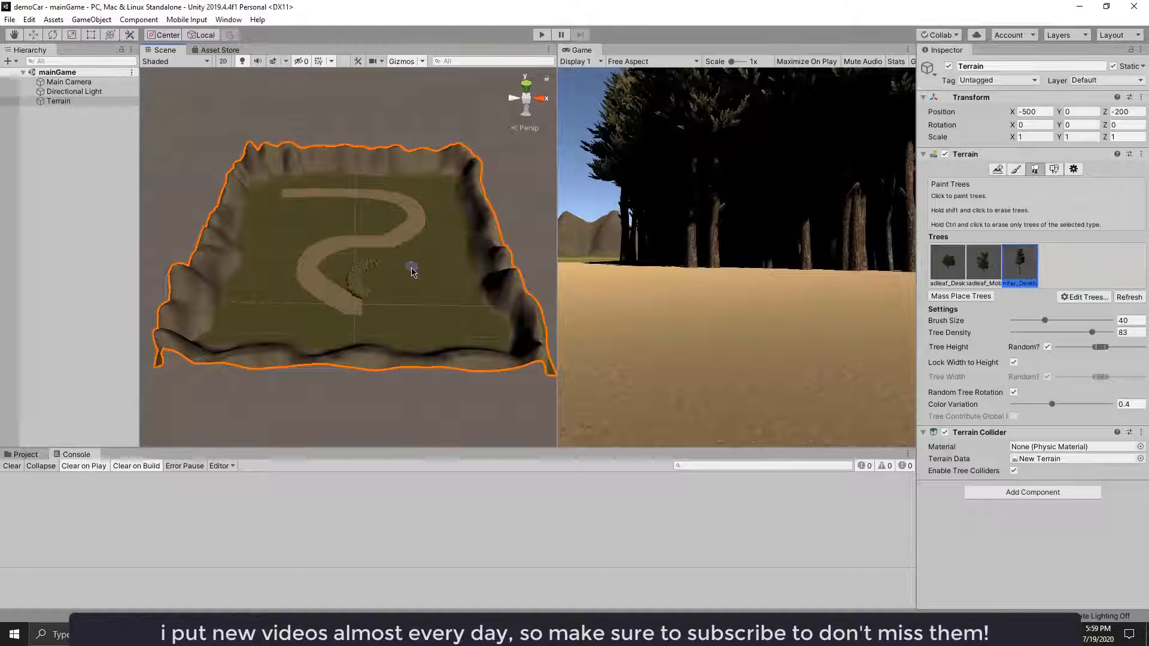
pyautogui.hotkey('ctrl', 'z')
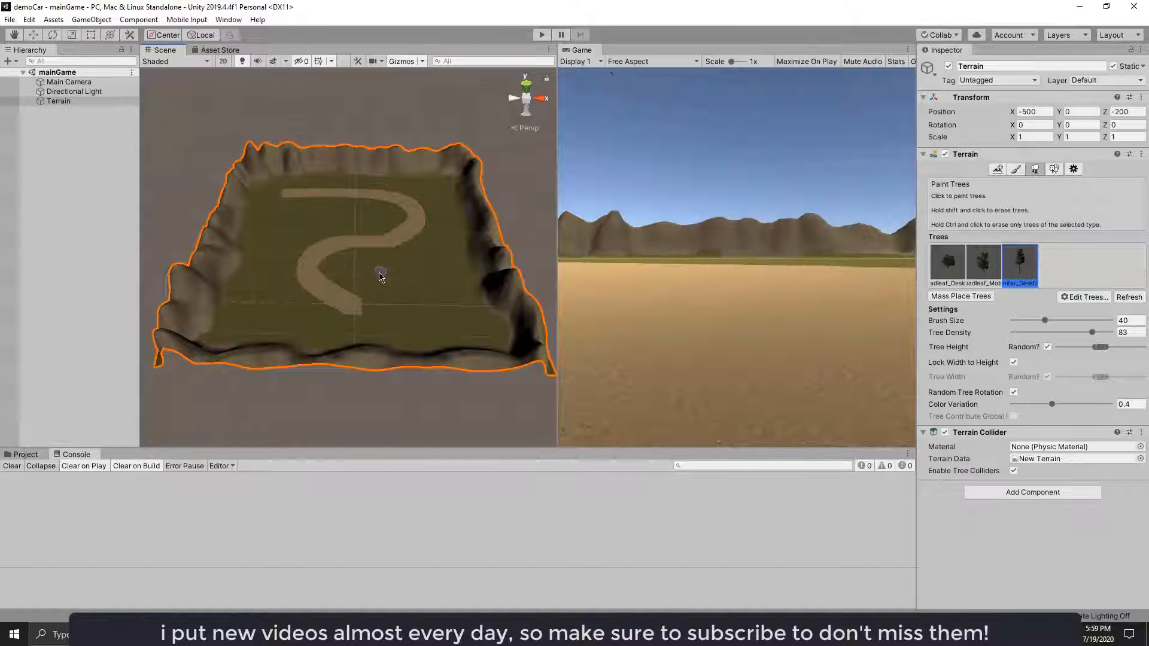
# Step: Mass place 1000 trees across the terrain with Keep Existing Trees turned off
pyautogui.click(968, 297)
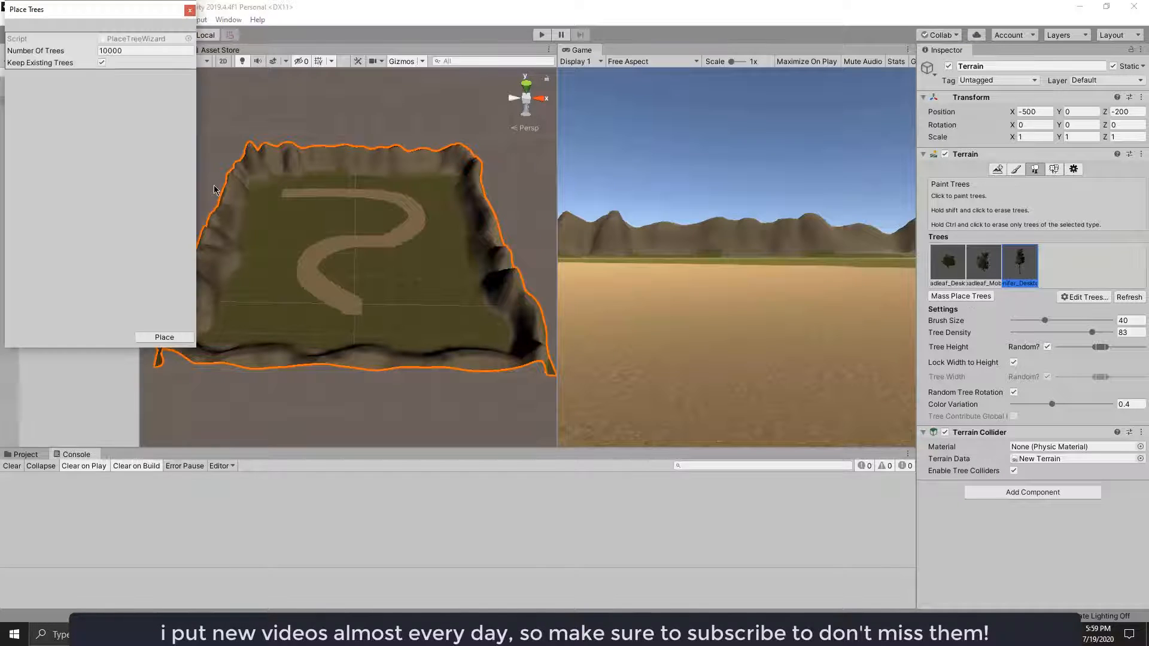
pyautogui.click(138, 52)
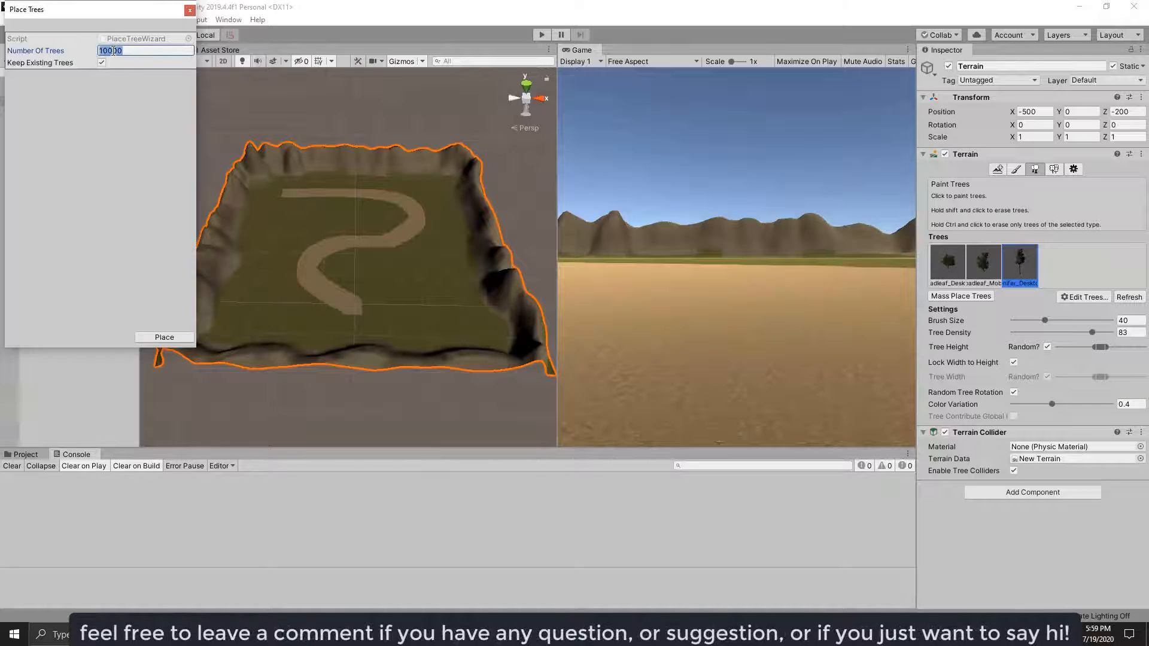
pyautogui.write('1000')
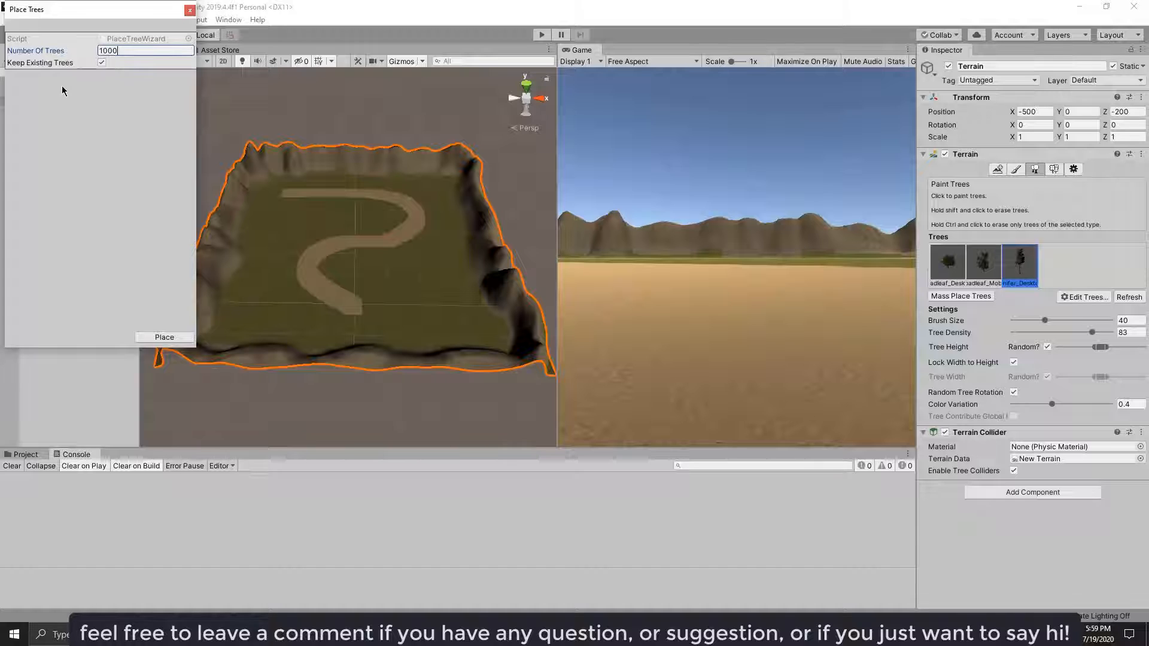
pyautogui.click(102, 63)
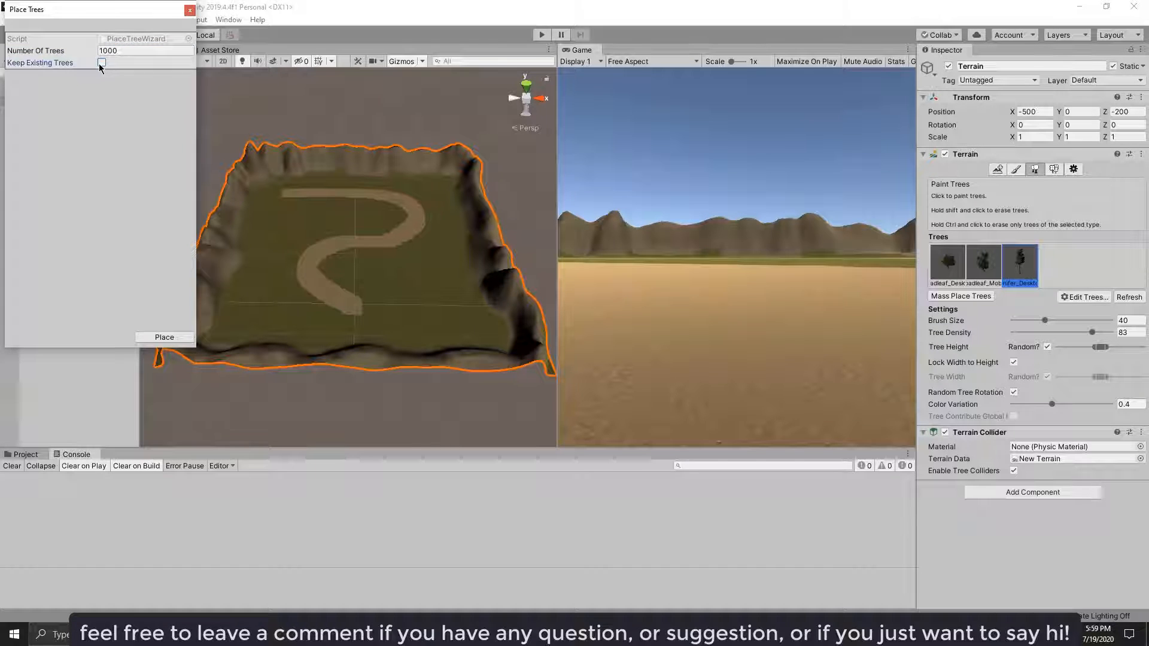
pyautogui.click(164, 338)
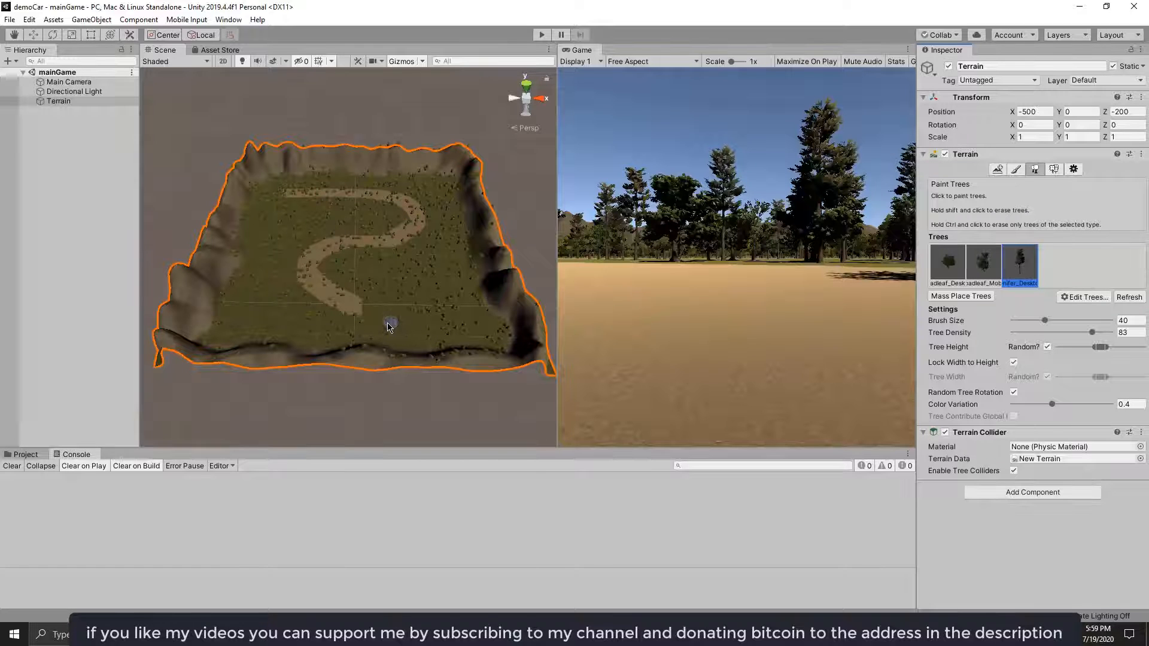
# Step: Erase the trees standing on the S-shaped sand road along its whole length, and deselect the terrain
pyautogui.scroll(2, 378, 328)
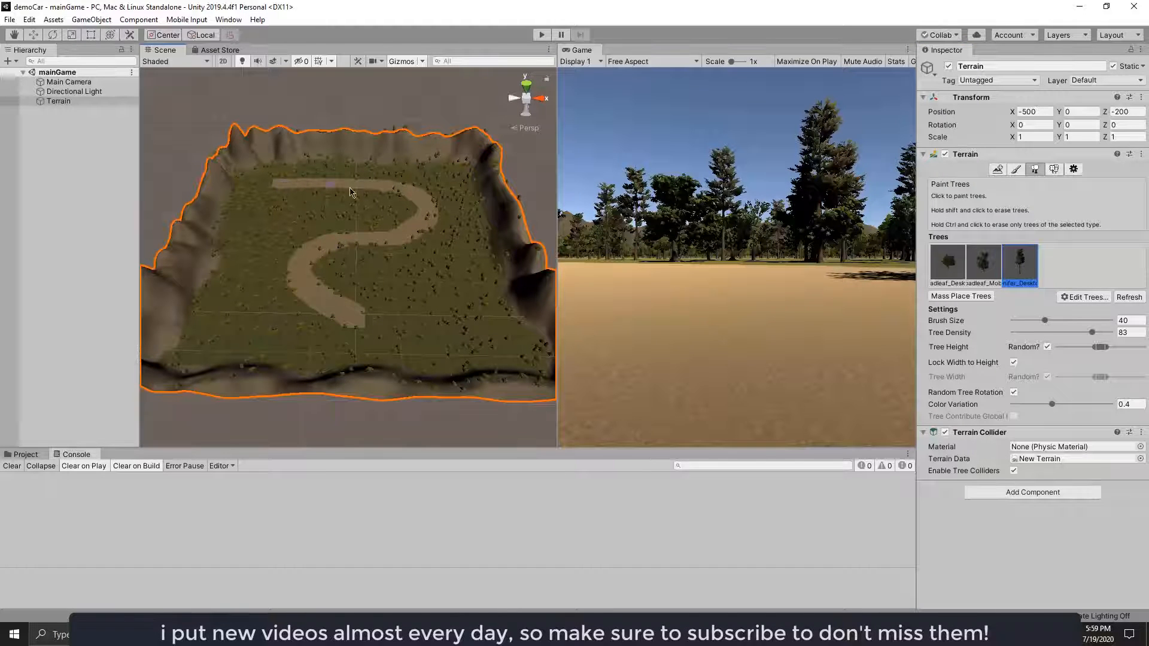
pyautogui.moveTo(408, 194)
pyautogui.keyDown('shift'); pyautogui.mouseDown()
pyautogui.moveTo(427, 200)
pyautogui.moveTo(314, 269)
pyautogui.mouseUp(); pyautogui.keyUp('shift')
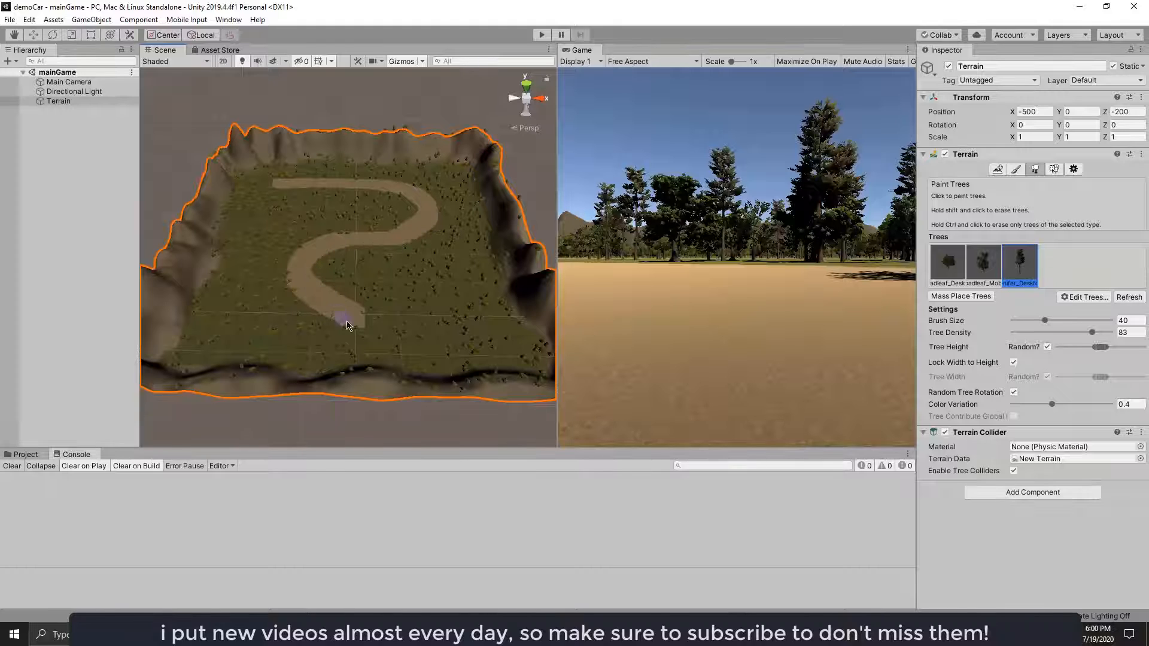
pyautogui.click(80, 123)
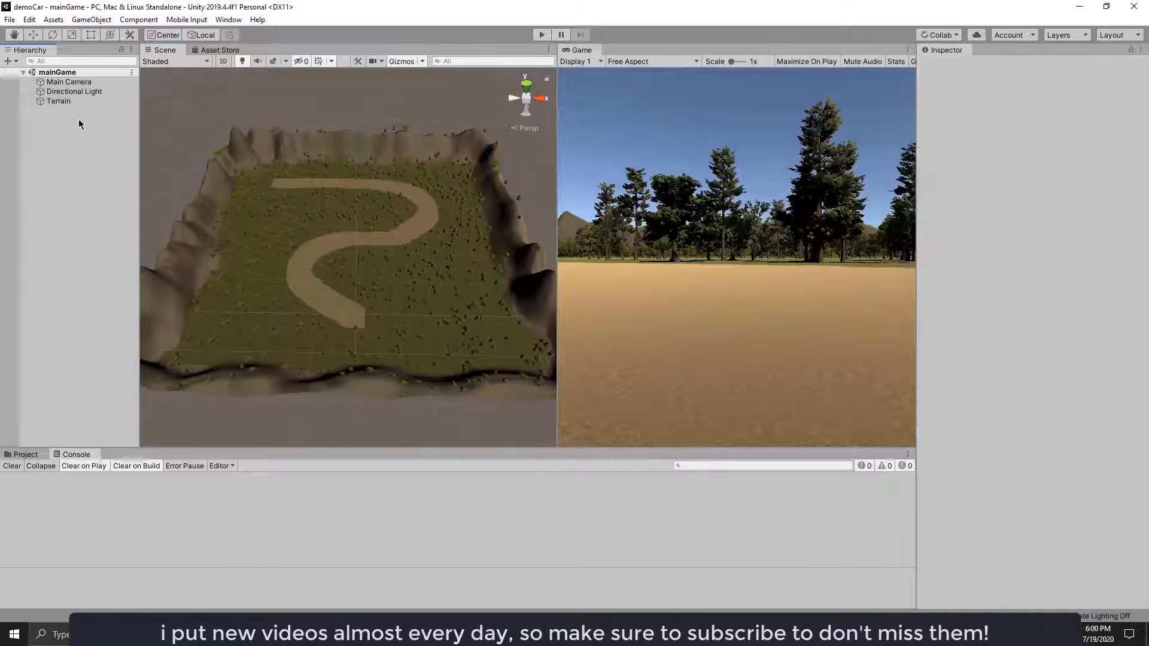
# Step: Rename the Terrain object to ground
pyautogui.rightClick(64, 101)
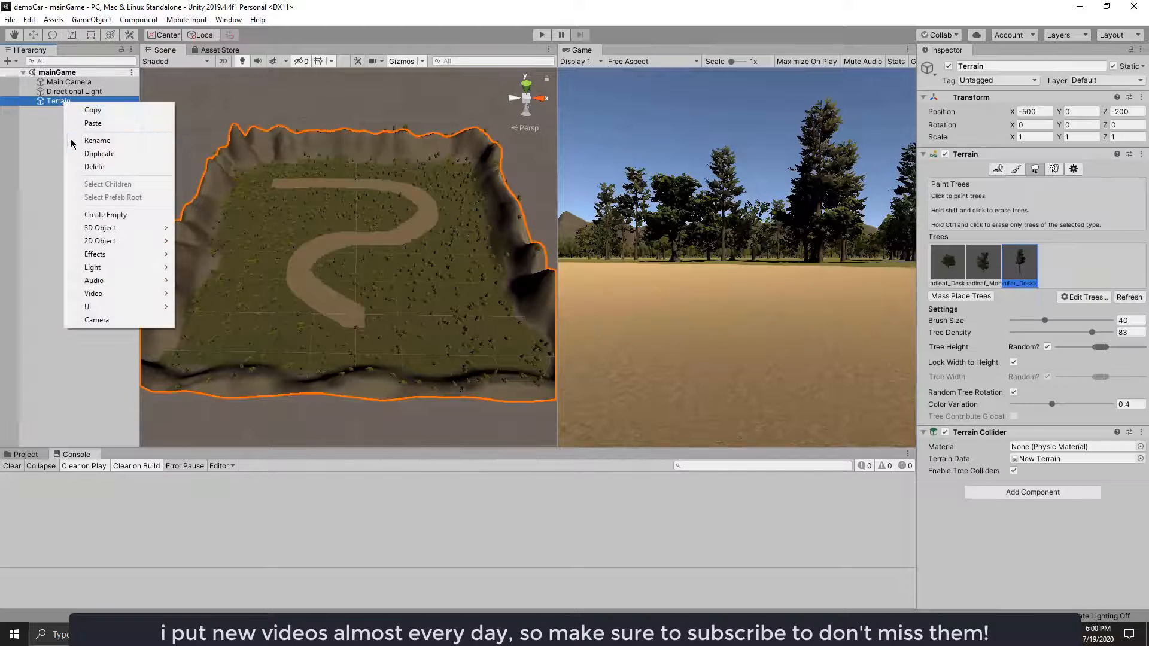
pyautogui.click(84, 141)
pyautogui.write('gro')
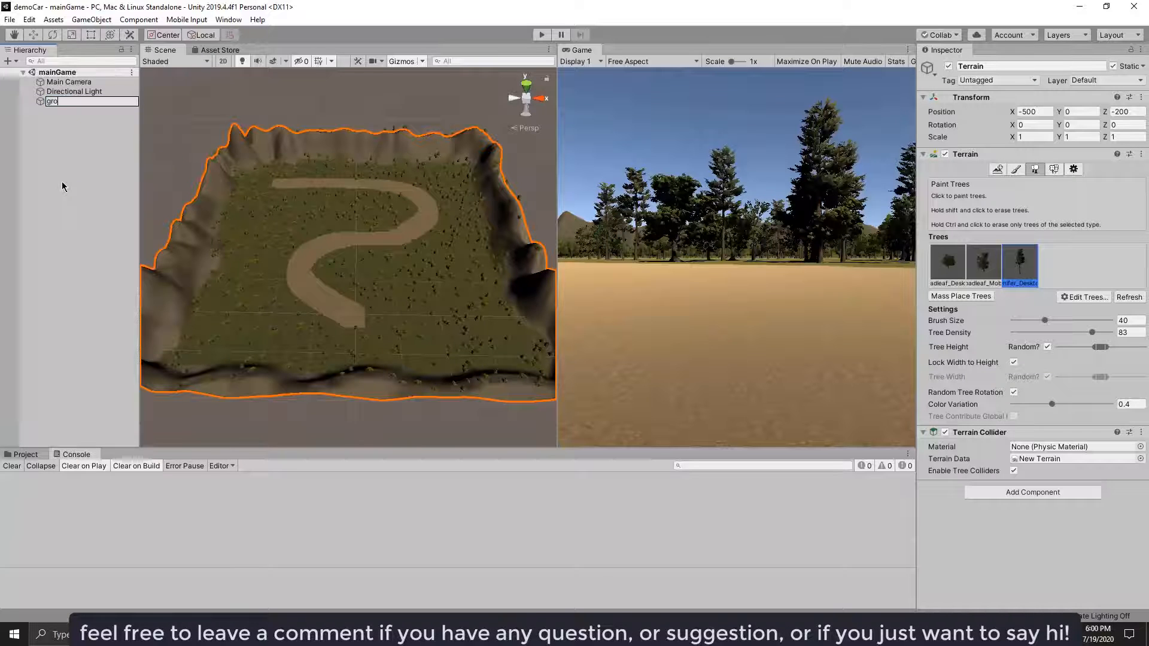
pyautogui.write('und')
pyautogui.press('Return')
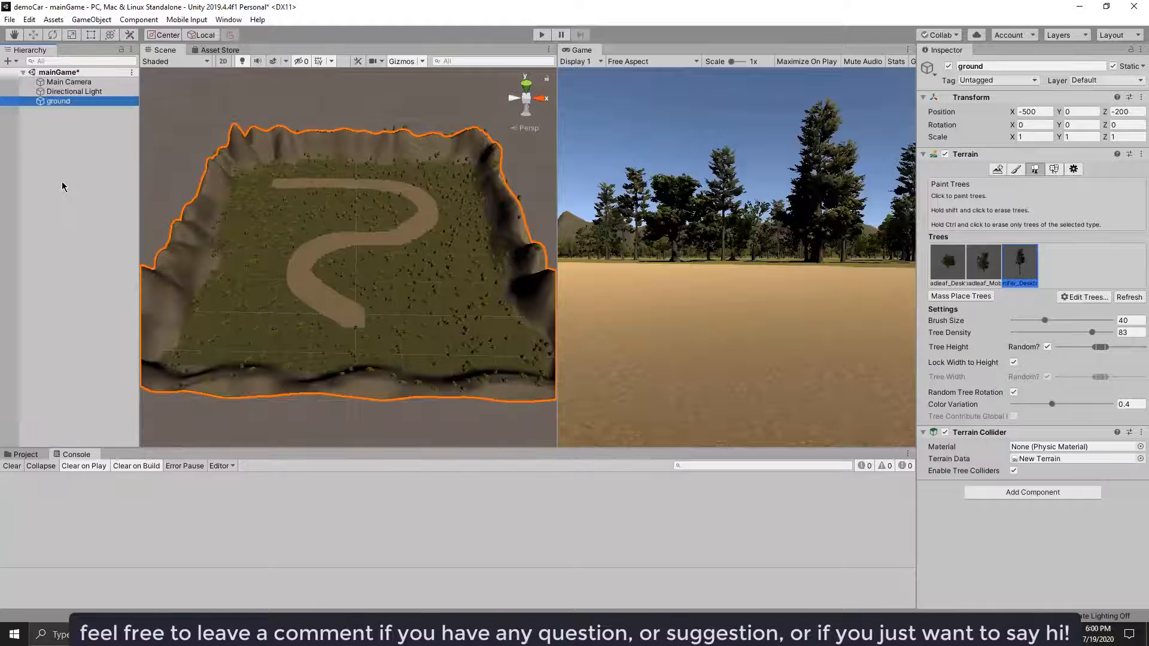
pyautogui.click(62, 186)
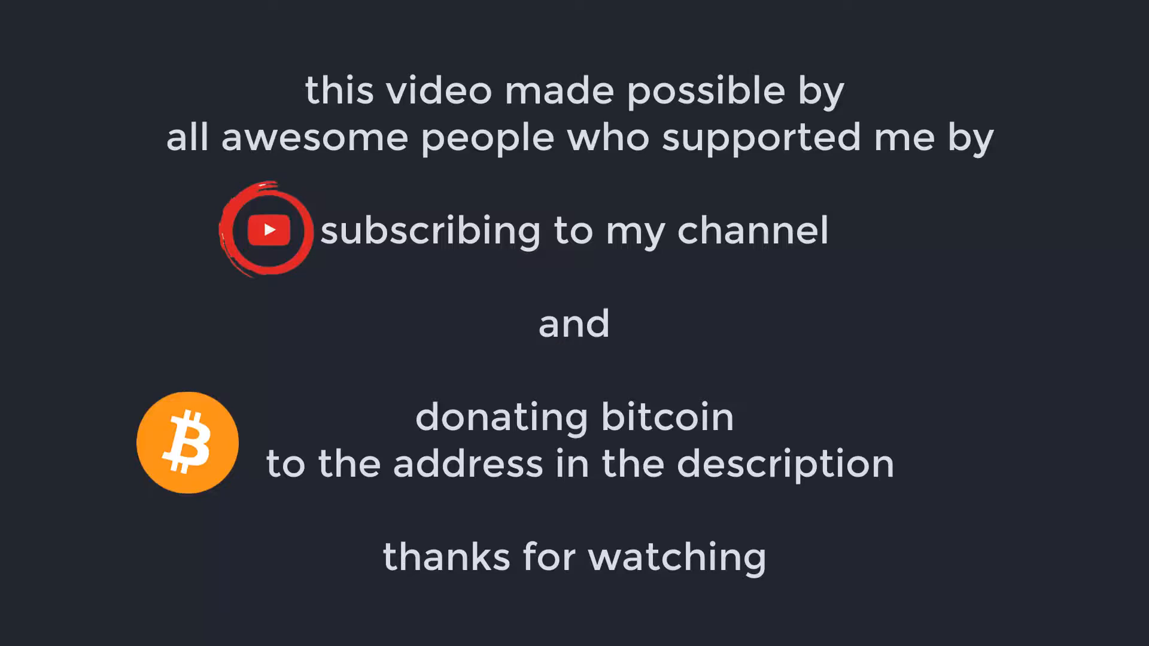